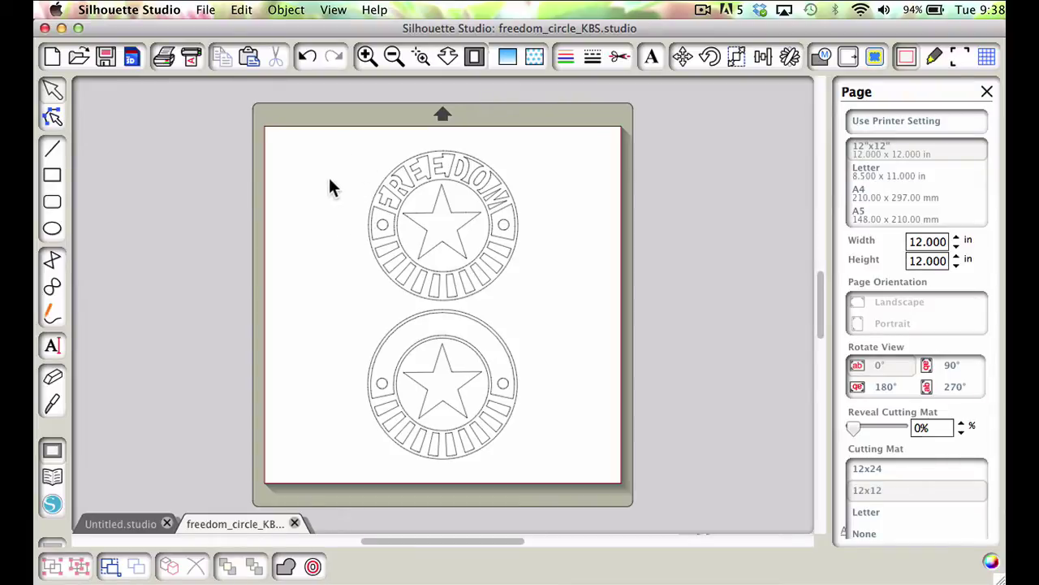
Group every piece of the FREEDOM badge and park the group off the page to the left
left_click_drag(330, 176, 556, 297)
left_click_drag(506, 236, 341, 205)
key("super+z")
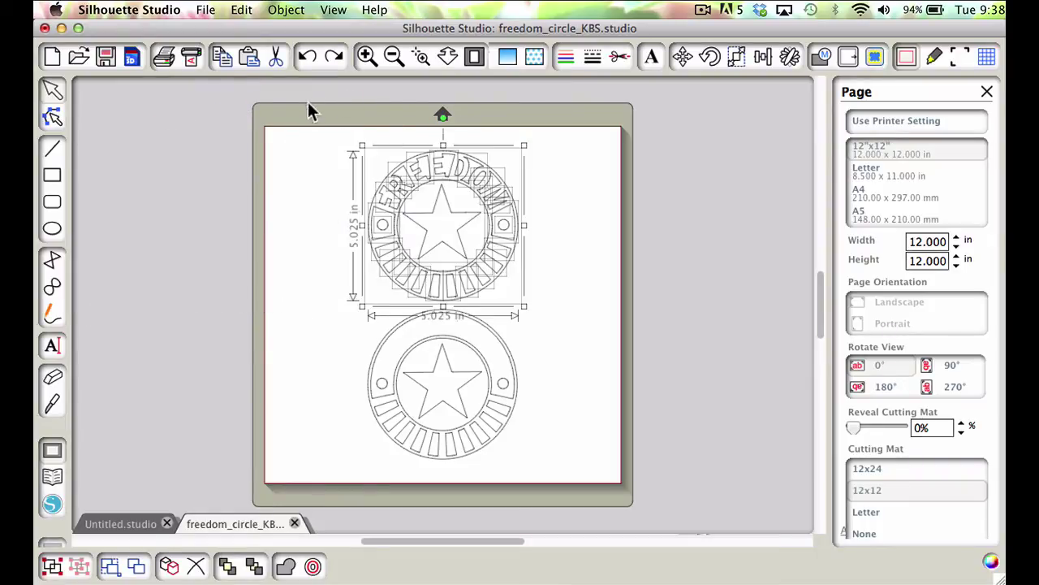
left_click_drag(302, 134, 548, 299)
right_click(480, 232)
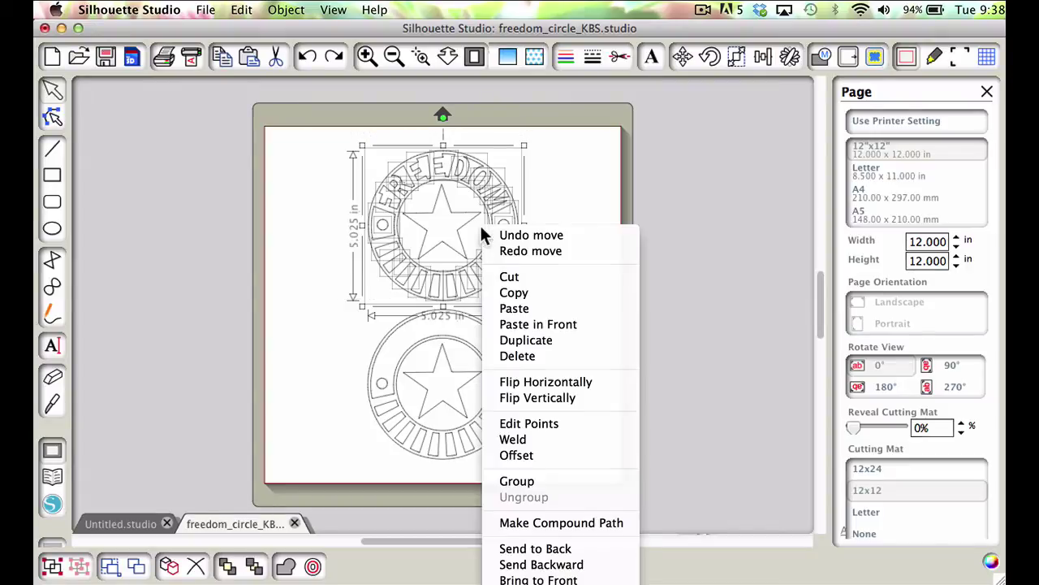
left_click(560, 485)
left_click_drag(492, 202, 181, 186)
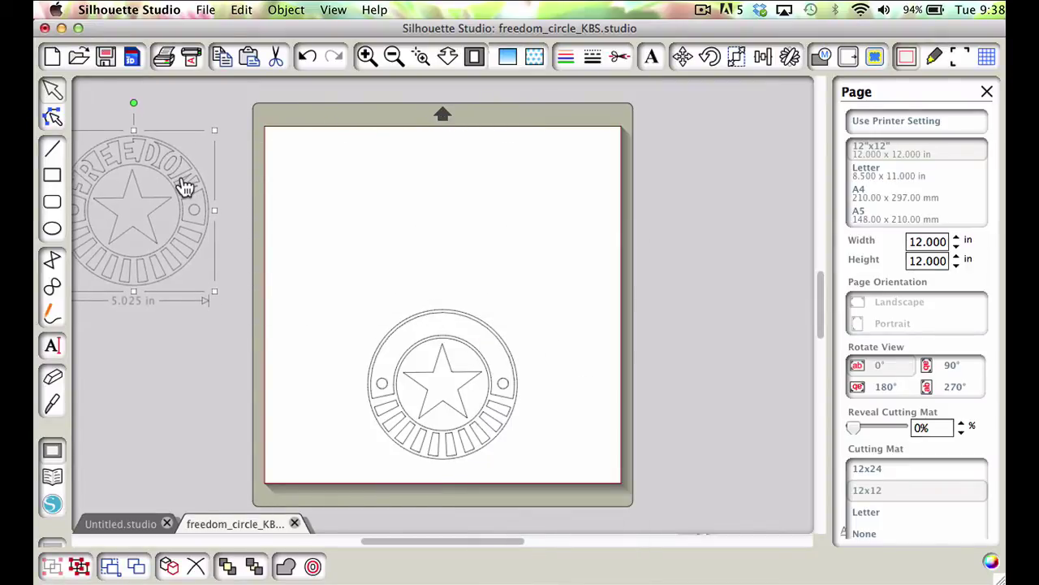
left_click(448, 216)
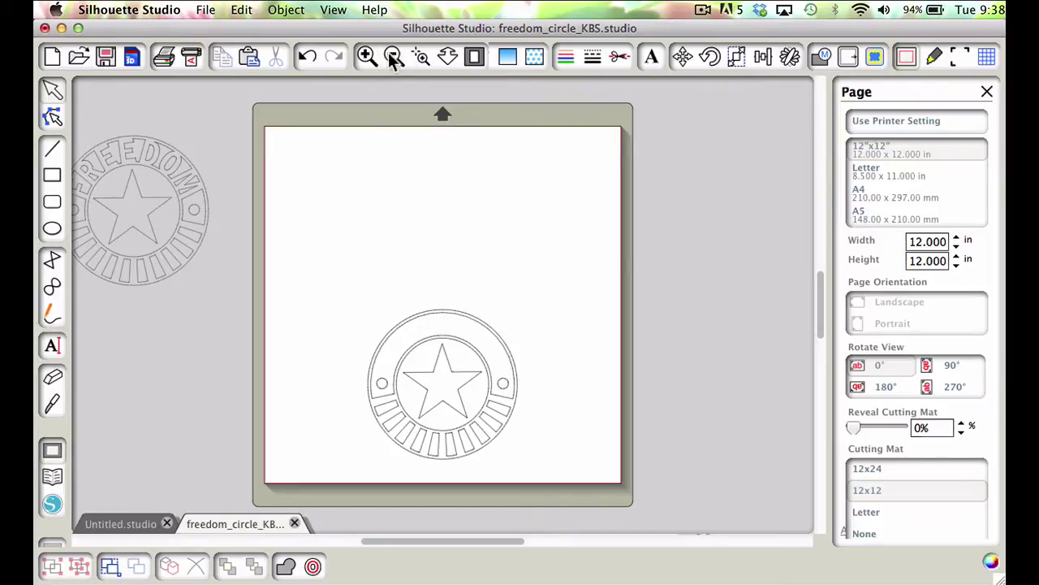
left_click(419, 60)
Zoom in on the plain star badge and select its 3.110 in inner circle
left_click_drag(346, 278, 572, 463)
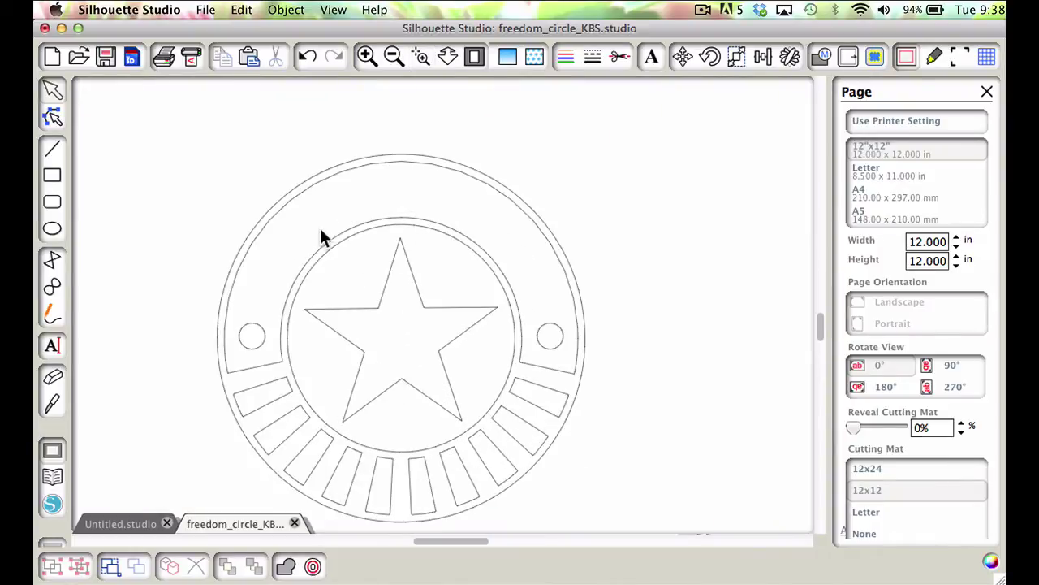
left_click(315, 274)
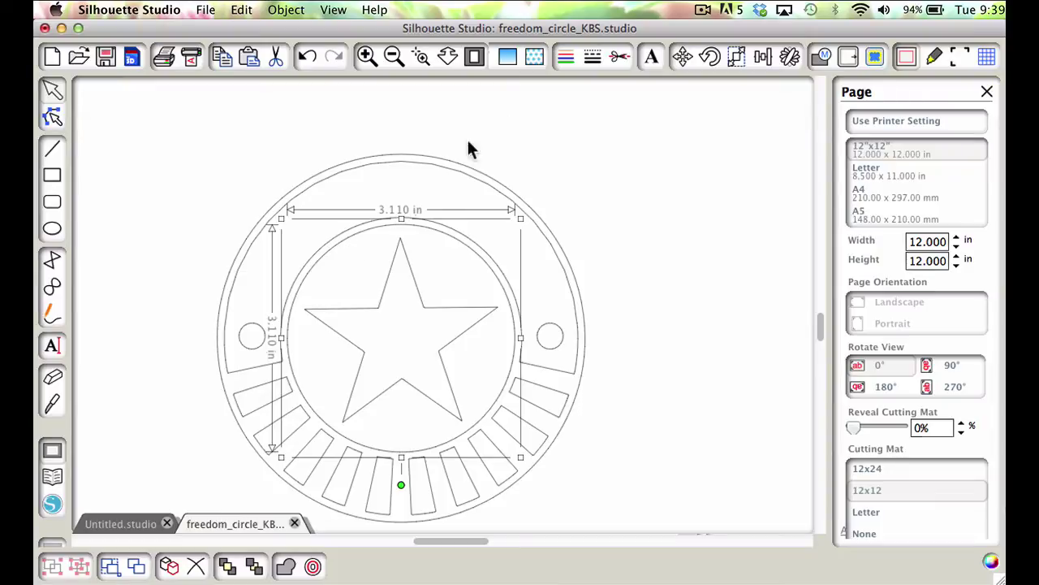
Select the entire 5.030 × 5.025 in star badge and make it one compound path
left_click_drag(590, 143, 174, 492)
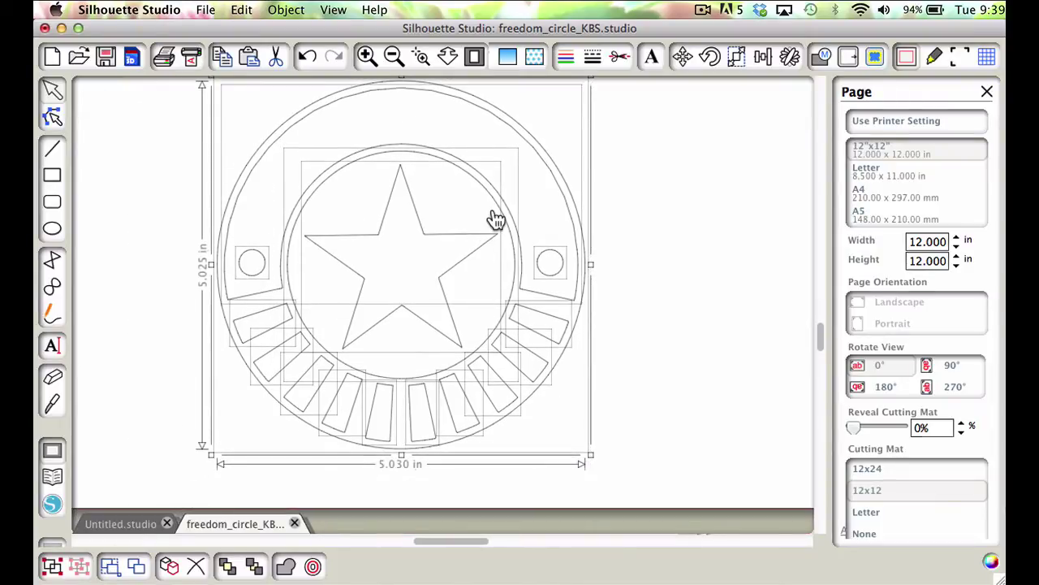
right_click(495, 219)
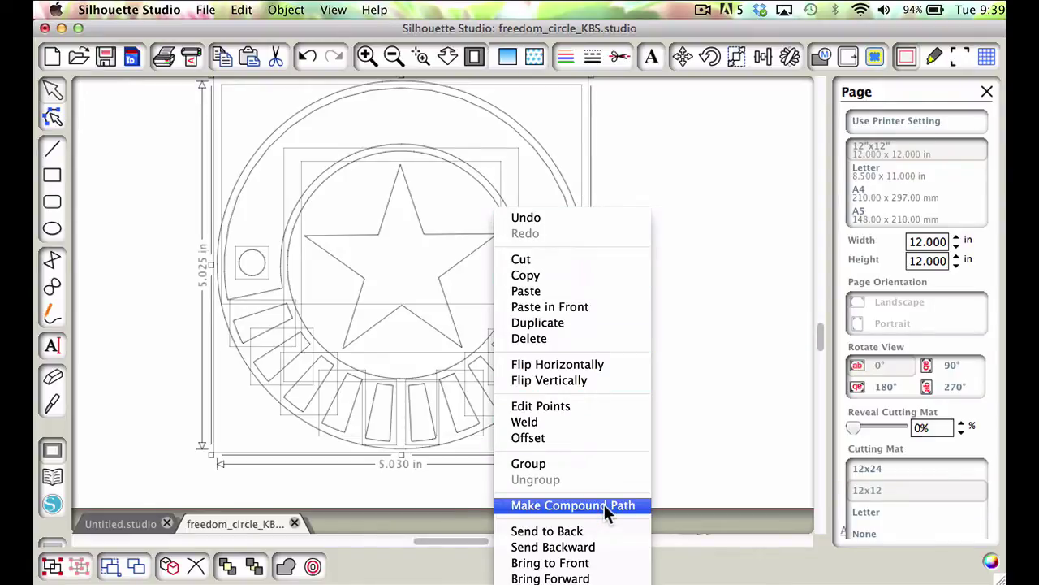
left_click(696, 167)
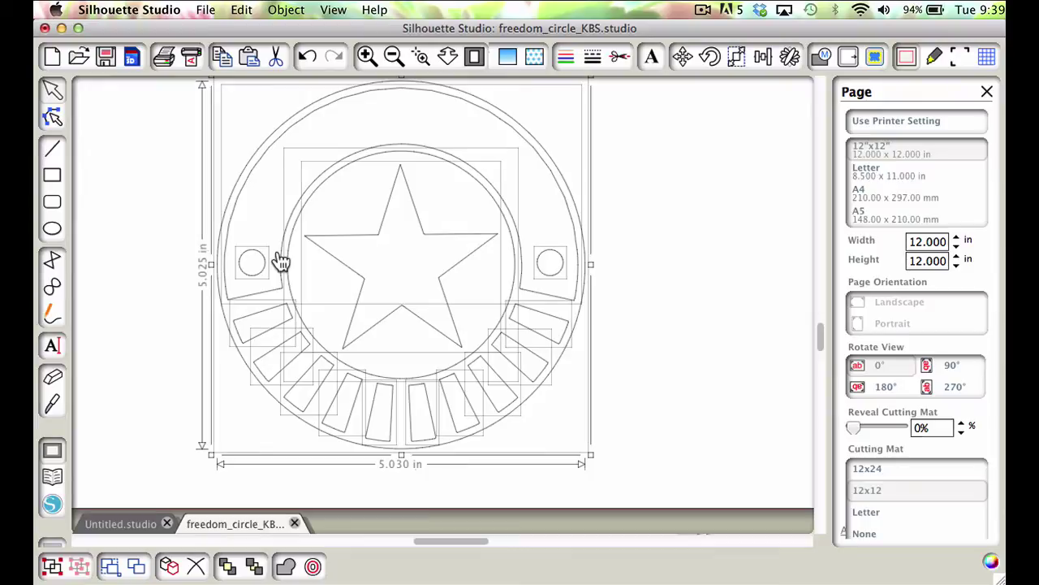
right_click(345, 390)
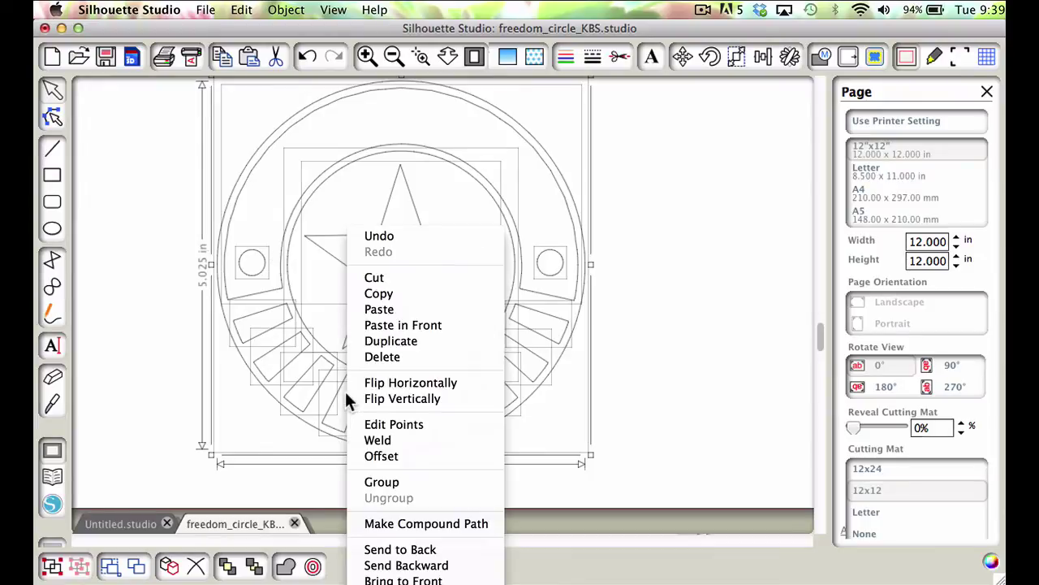
left_click(409, 524)
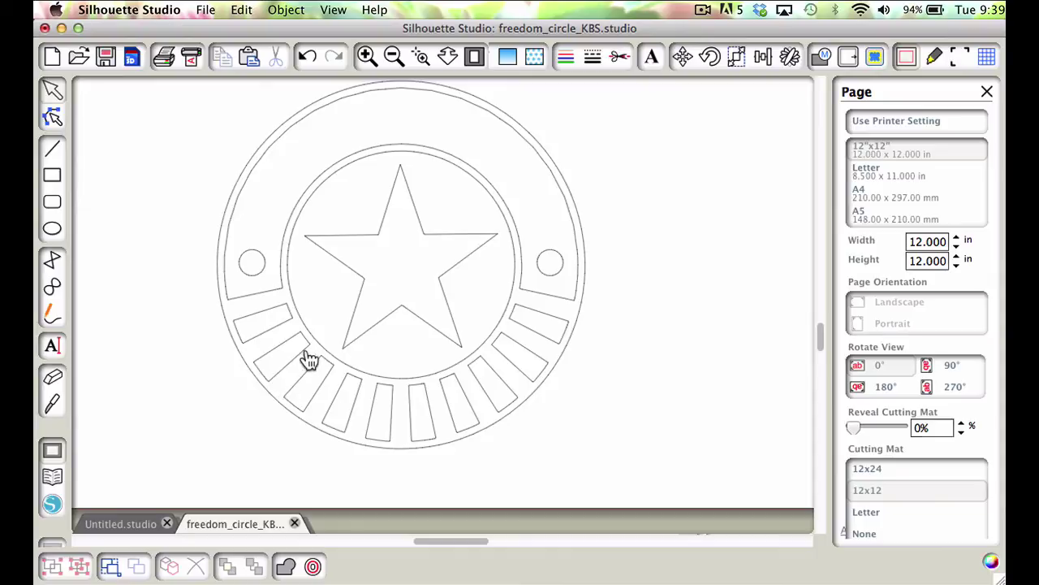
Try an orange fill gradient on the badge, then undo it so the badge stays unfilled
left_click(432, 154)
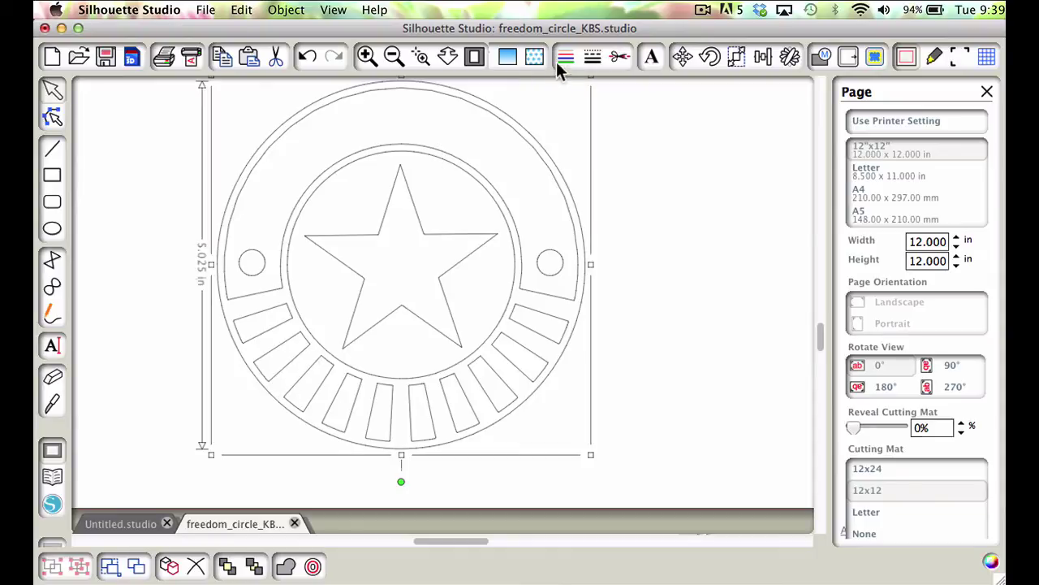
left_click(506, 56)
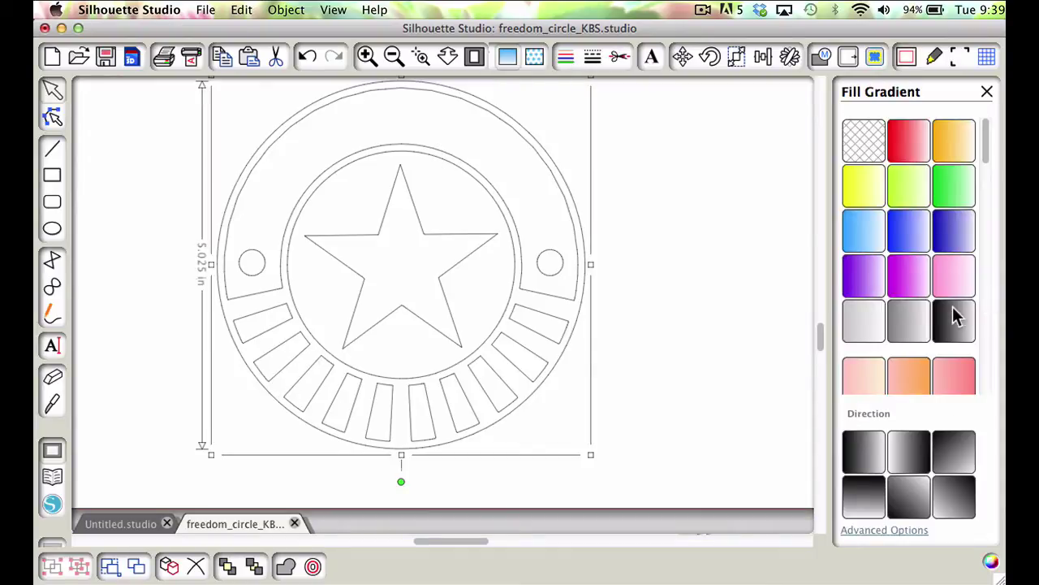
left_click(953, 143)
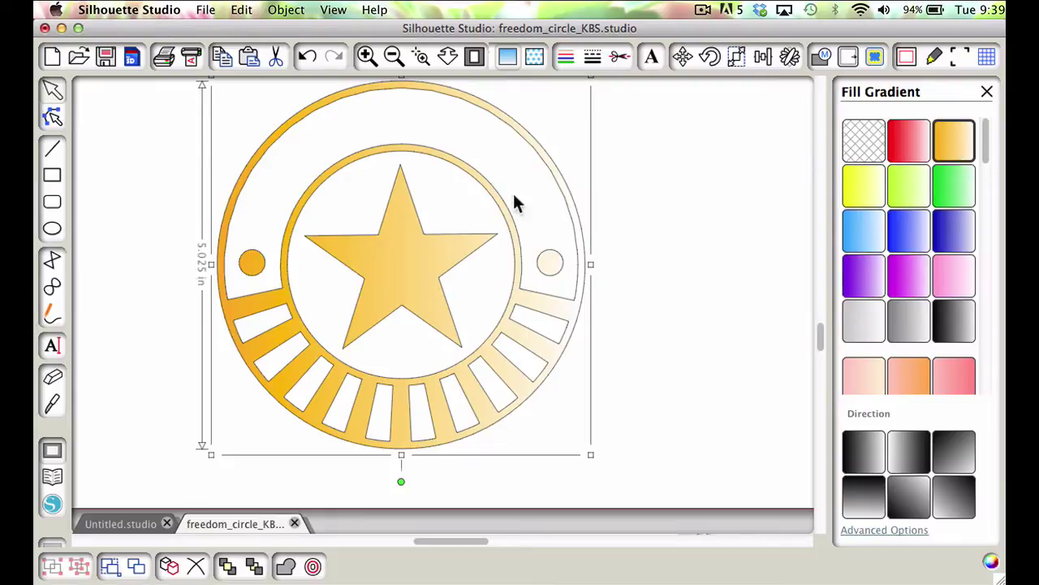
key("super+z")
left_click(708, 230)
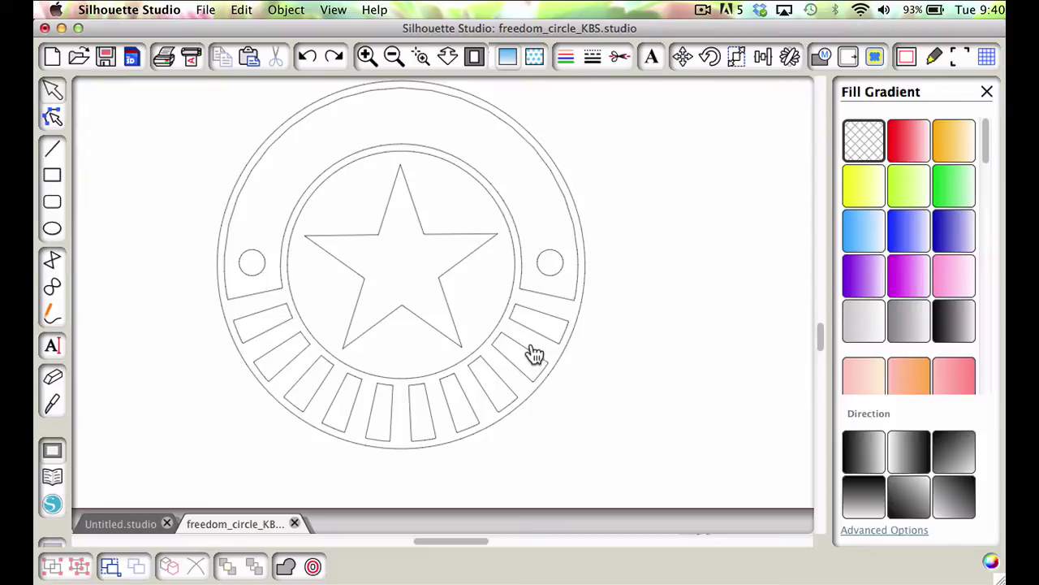
Zoom out to the full page and select the badge's 3.110 in inner circle
left_click(394, 57)
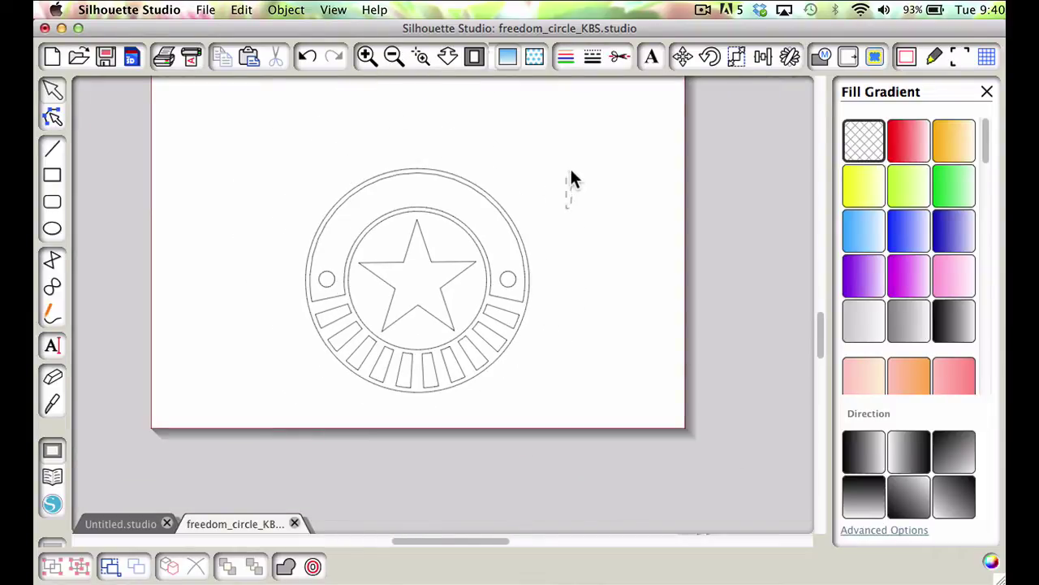
scroll(574, 160, "down", 1)
scroll(574, 159, "up", 5)
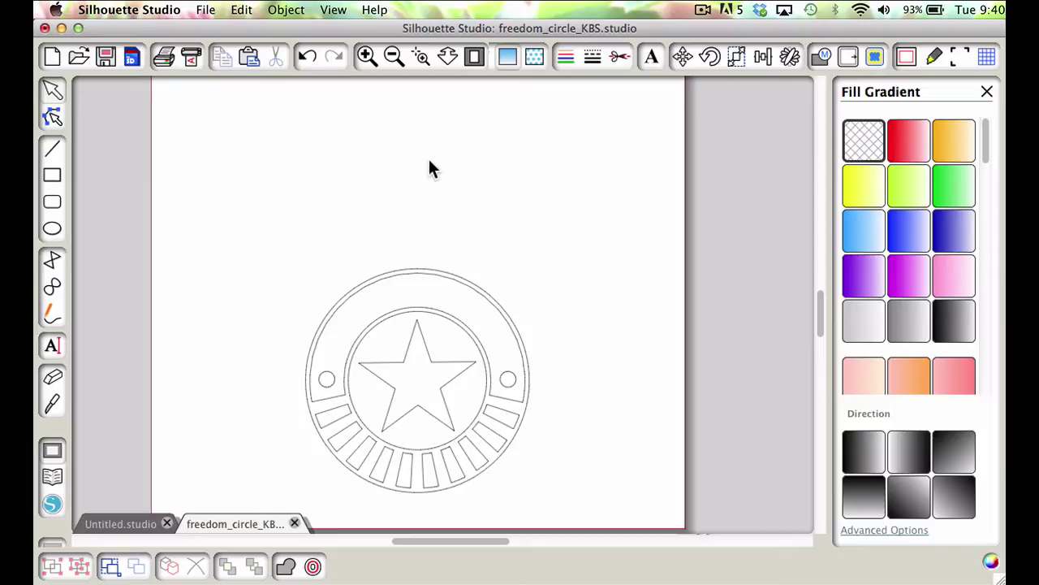
left_click(410, 325)
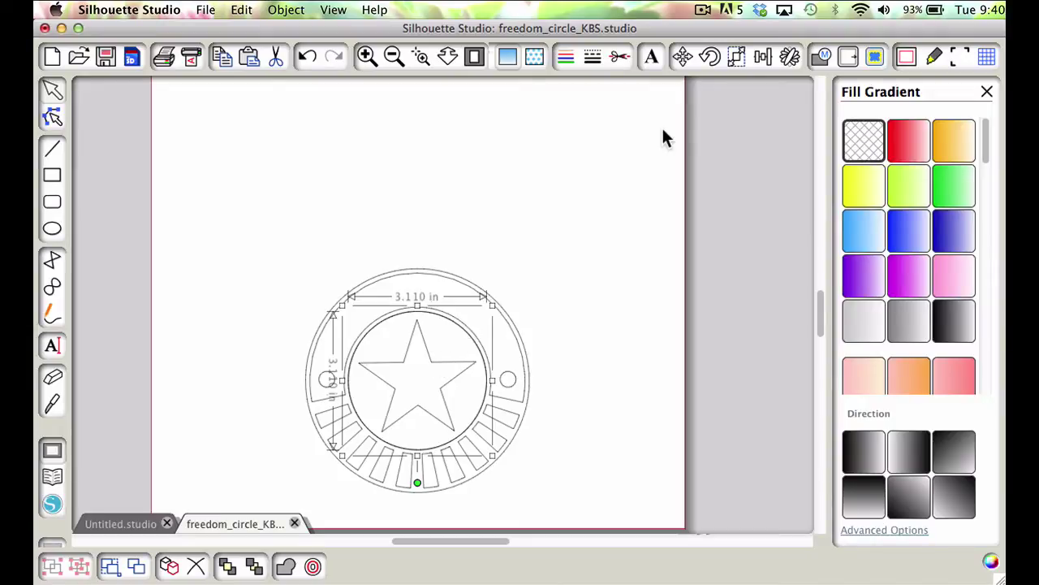
Lock the aspect ratio and scale the inner circle up to 3.250 in
left_click(741, 57)
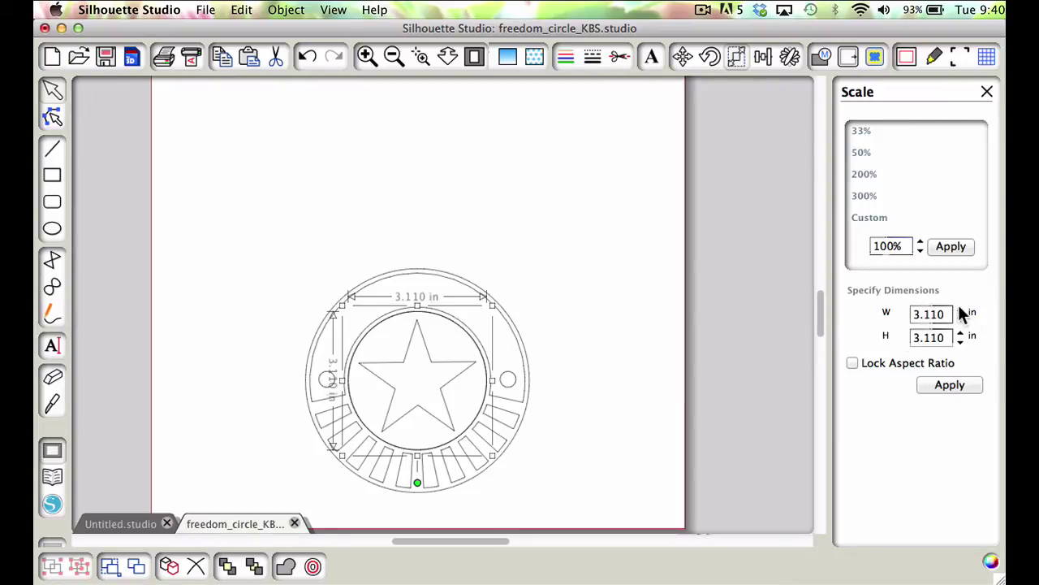
left_click(852, 363)
left_click(961, 312)
left_click(948, 384)
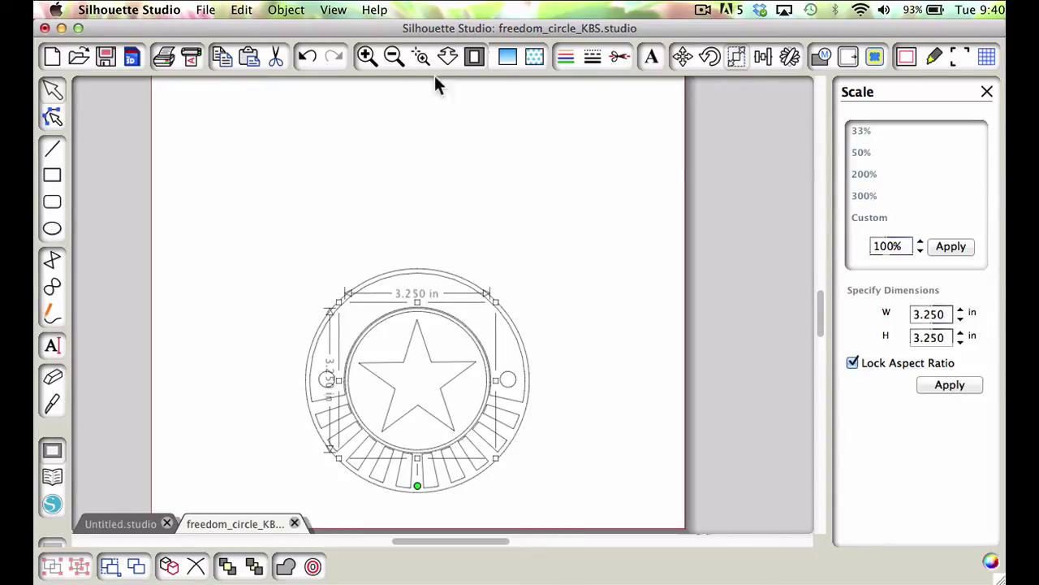
left_click(368, 56)
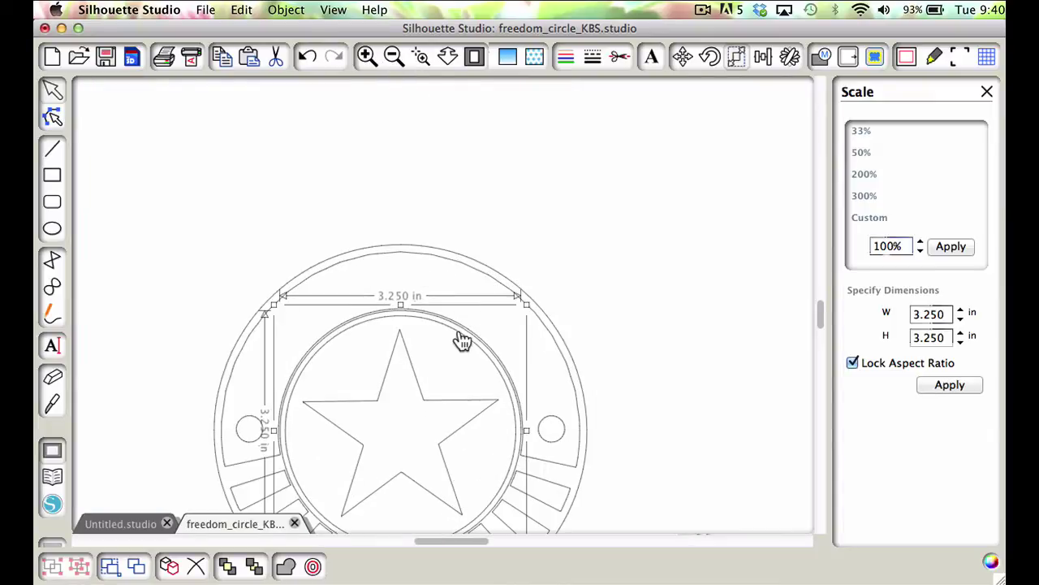
Adjust the circle's width, passing 3.350, to finish at 3.300 in, then deselect
double_click(929, 311)
left_click(928, 313)
key("BackSpace")
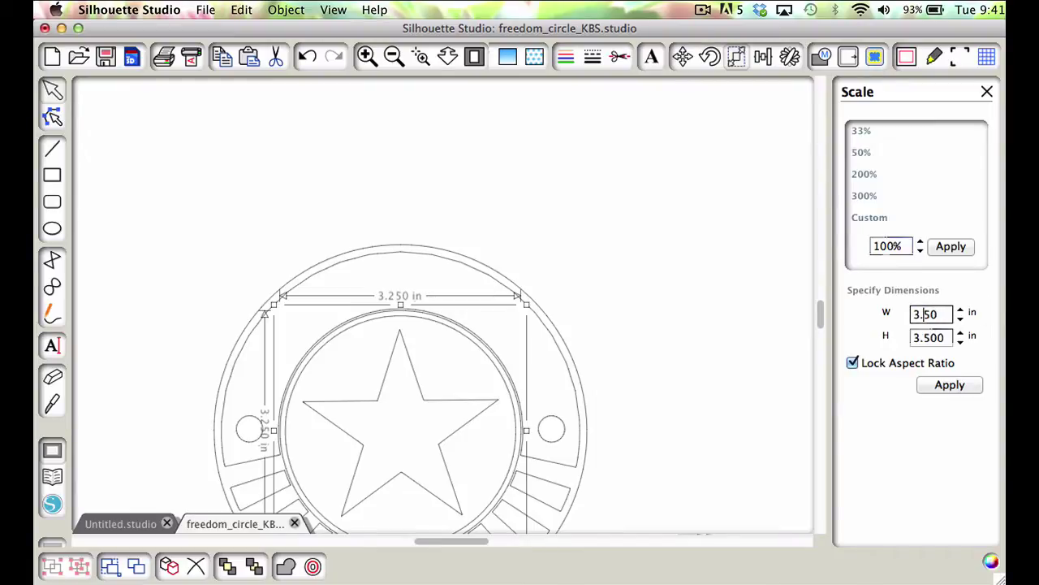
type("3")
left_click(947, 383)
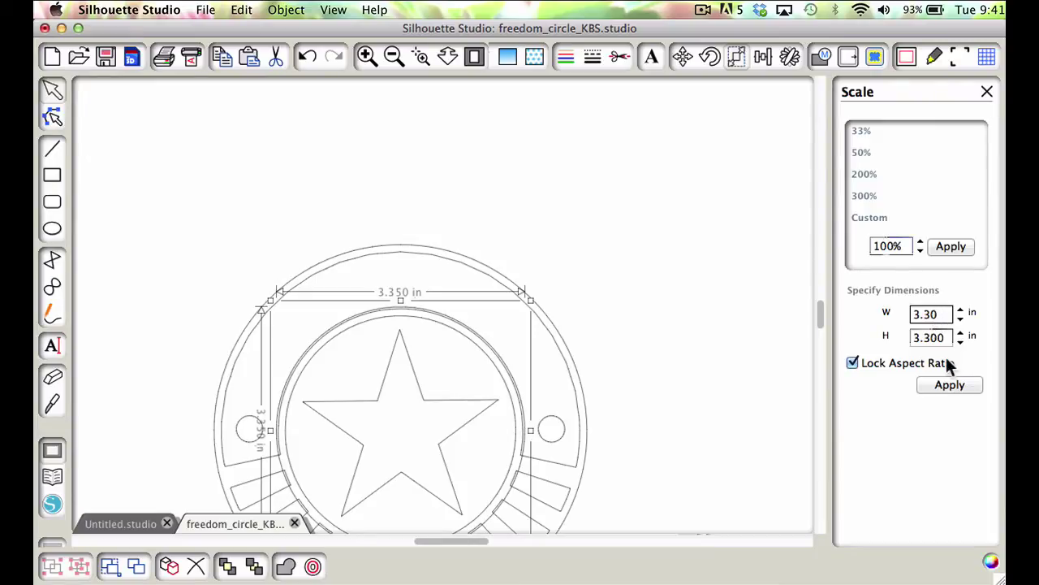
left_click(946, 382)
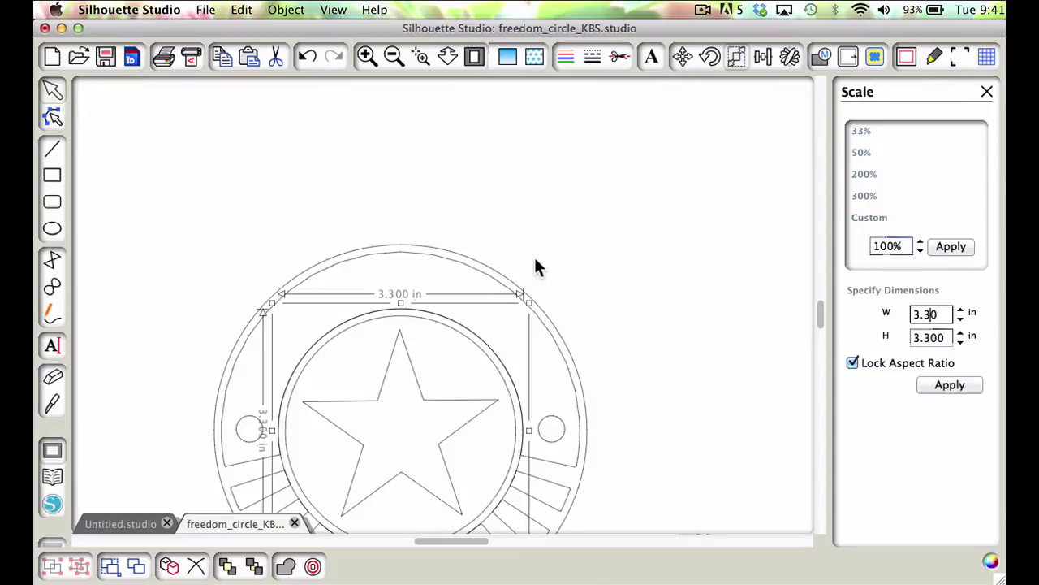
left_click(531, 210)
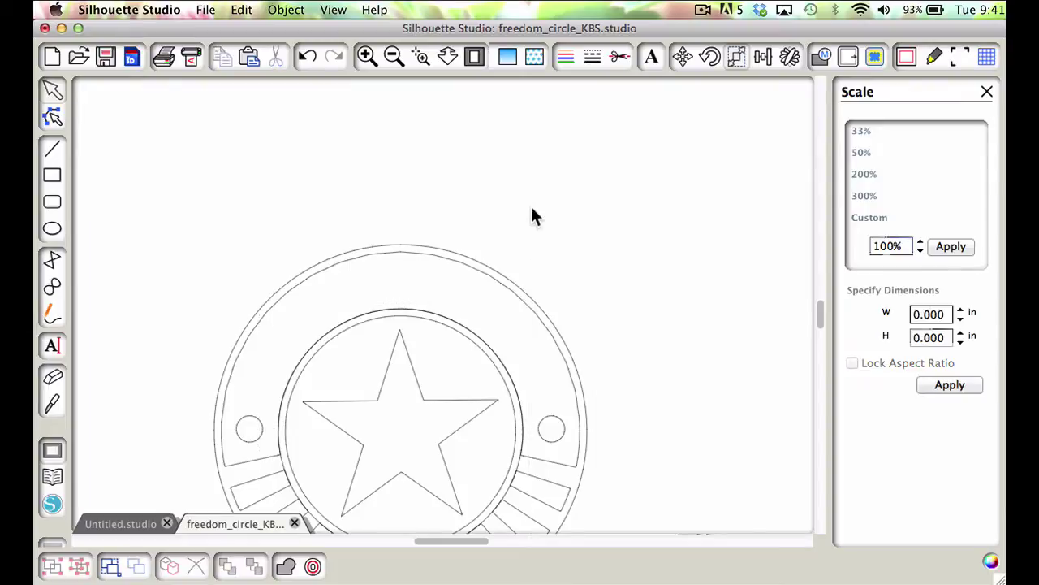
Add a text object reading CELEBRATE above the star badge and select it
left_click(51, 348)
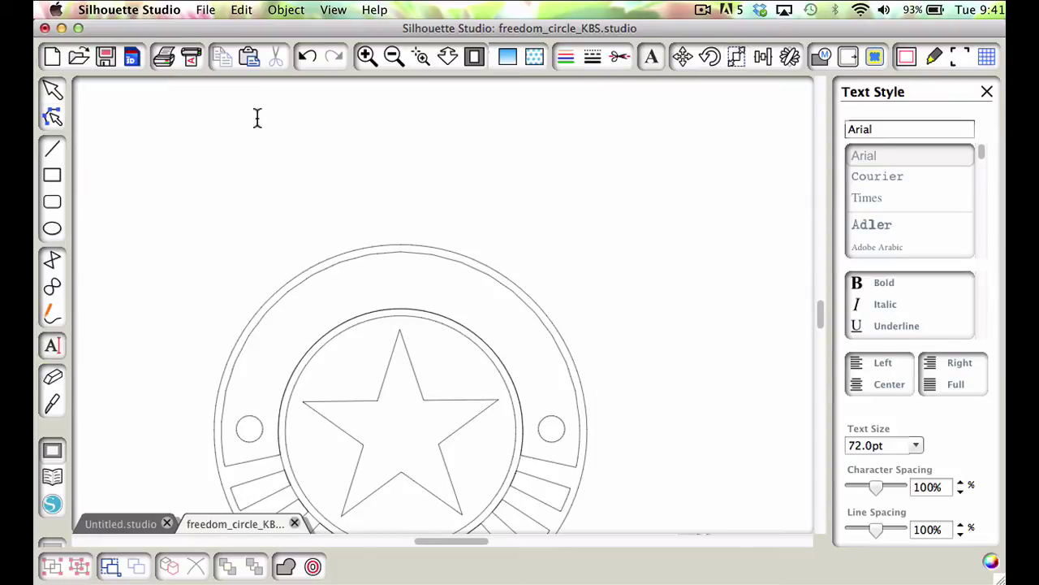
left_click(270, 145)
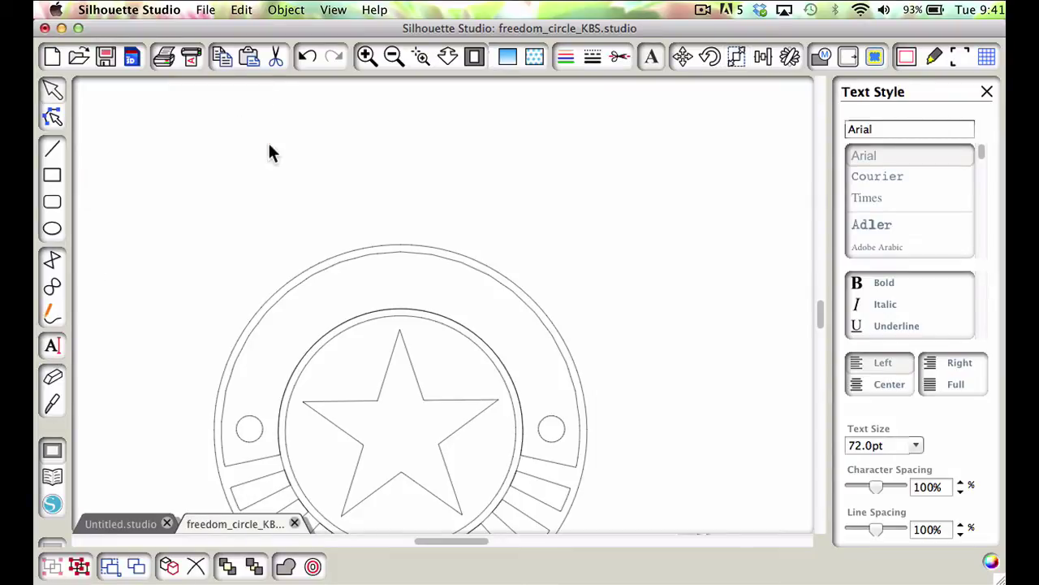
type("CELEBRATE")
left_click(208, 124)
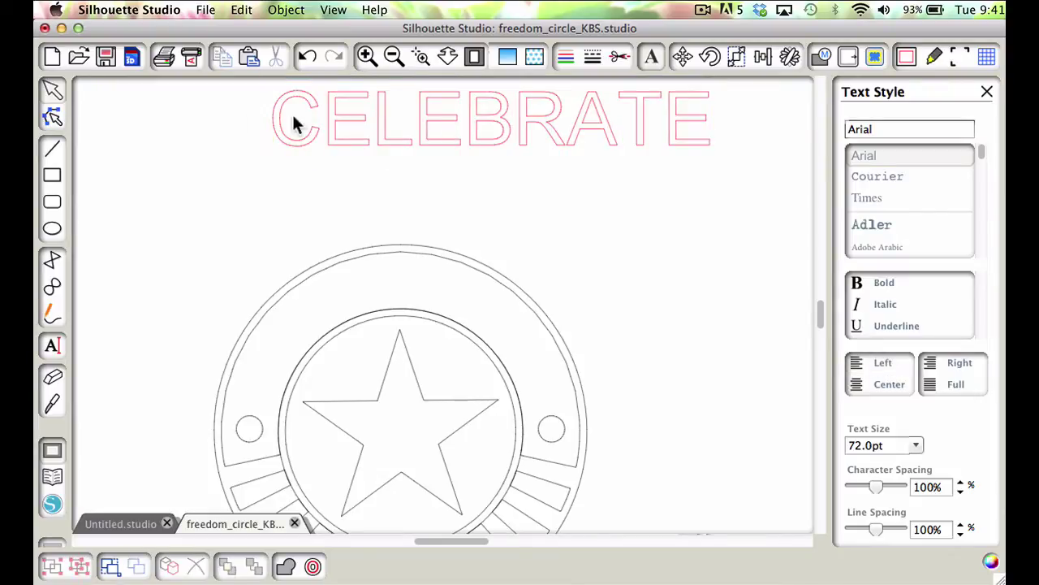
left_click(364, 128)
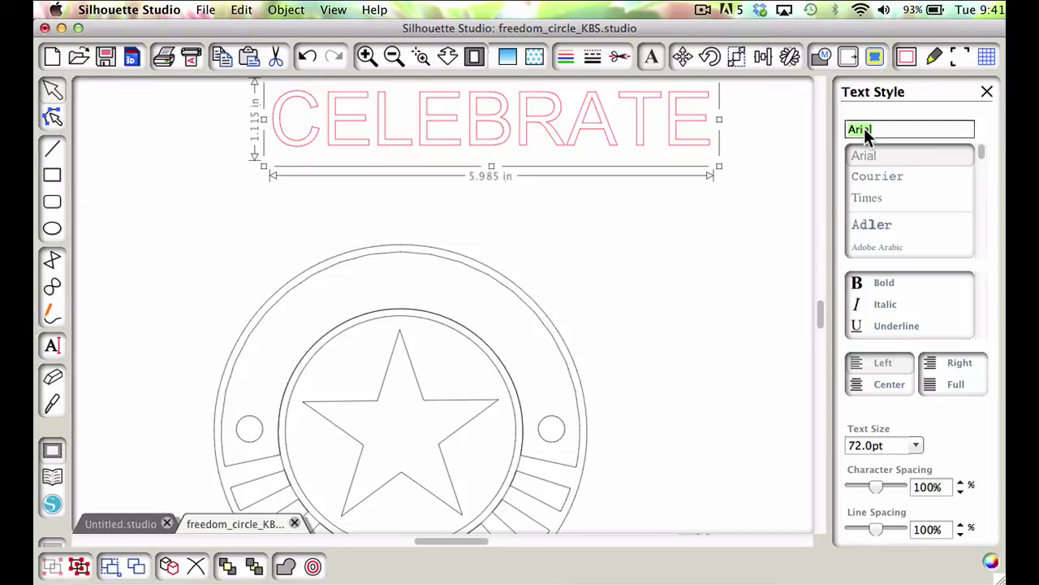
Switch the CELEBRATE font to Bebas Neue from the font field's autocomplete
type("BB")
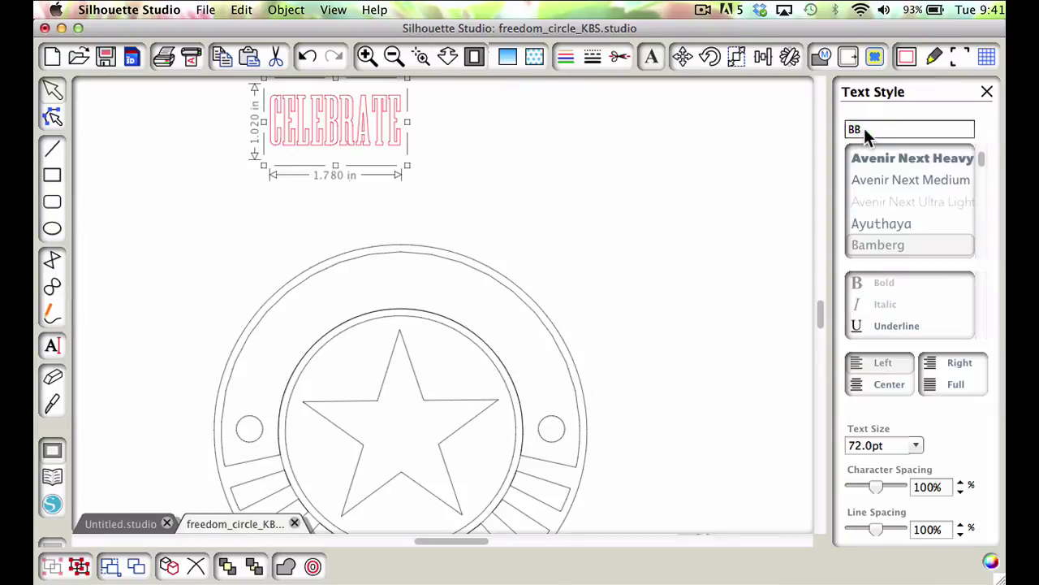
type("EBE")
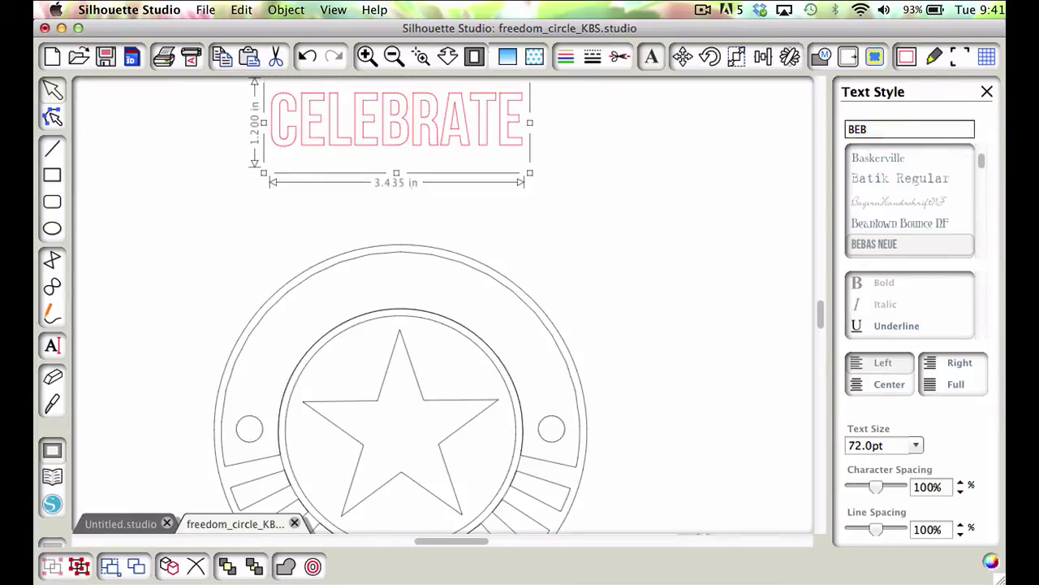
type("As Neue")
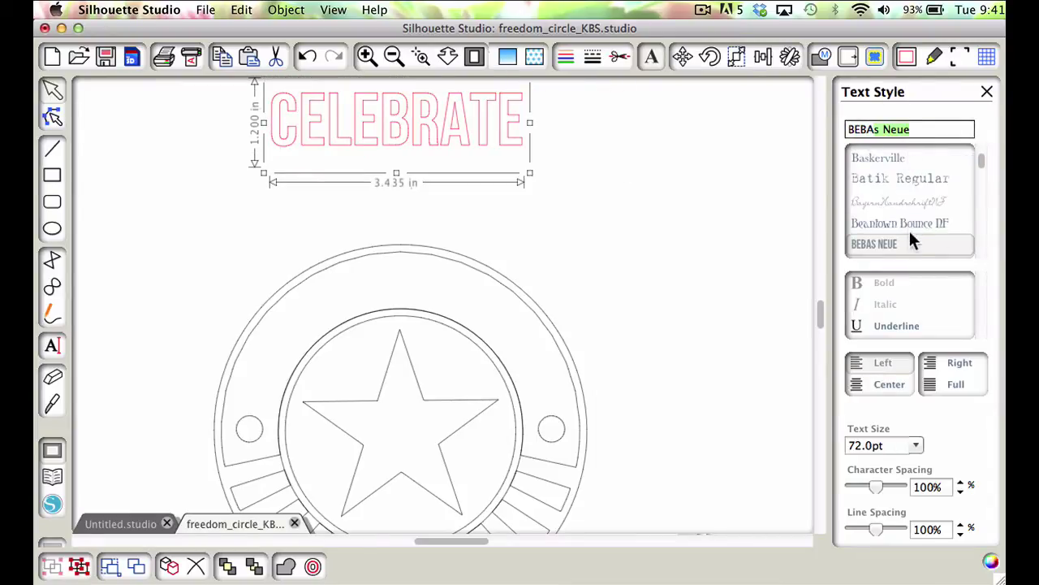
key("Return")
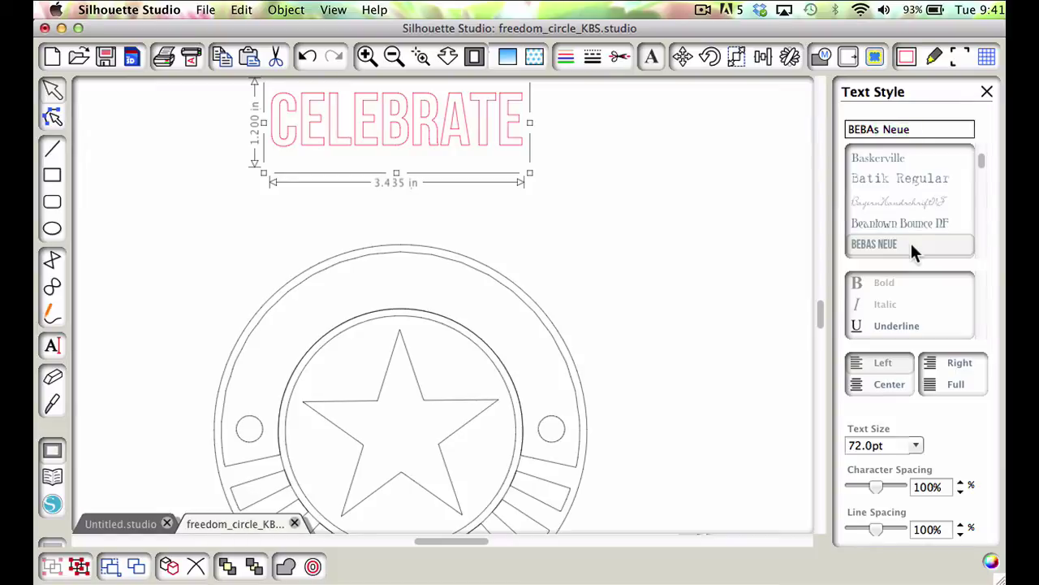
Shift CELEBRATE to the upper right and pull an inner circle out to the page's upper left
double_click(305, 129)
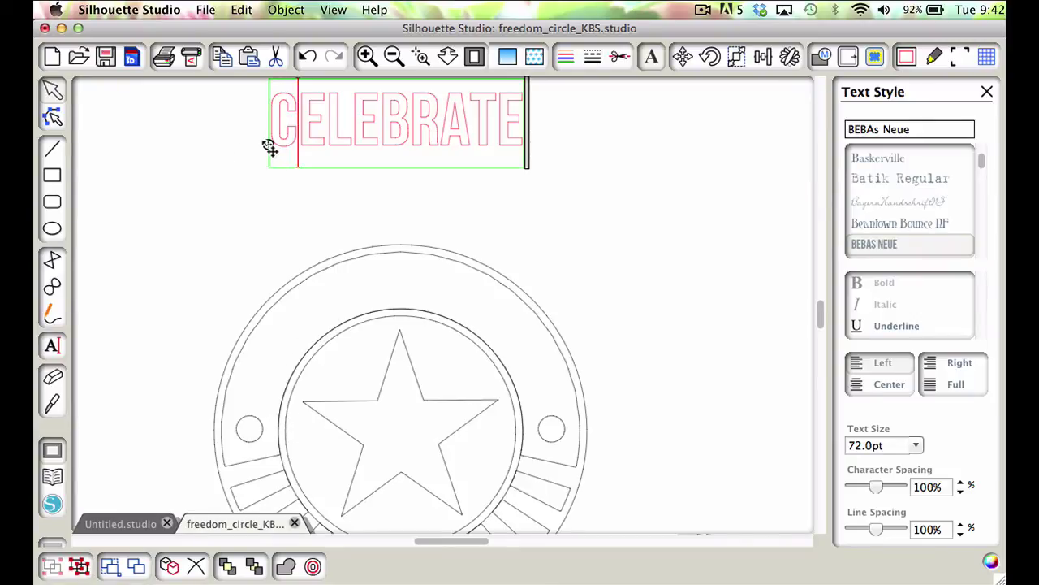
left_click_drag(270, 146, 433, 159)
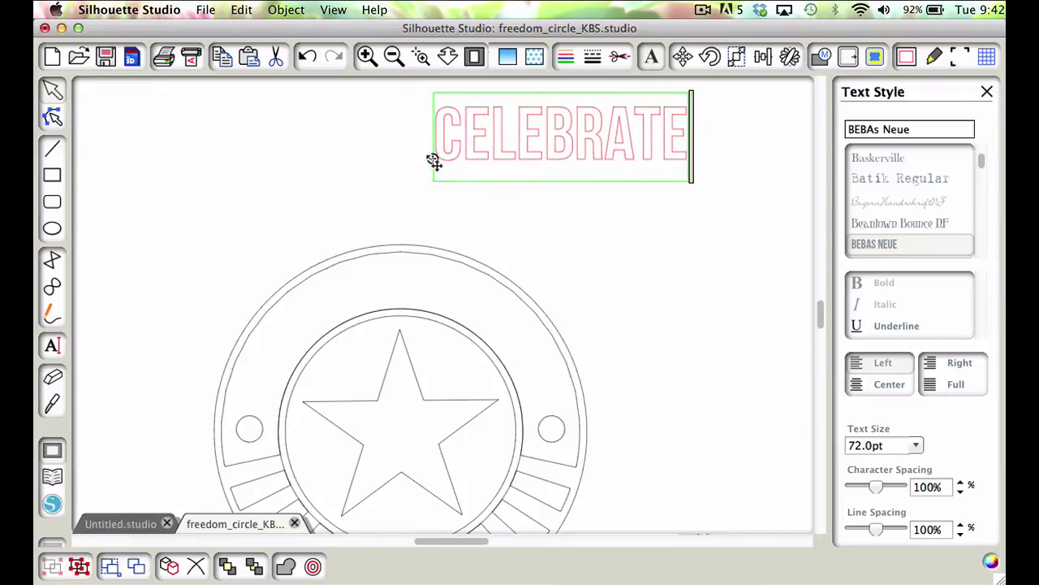
left_click(387, 142)
left_click(394, 55)
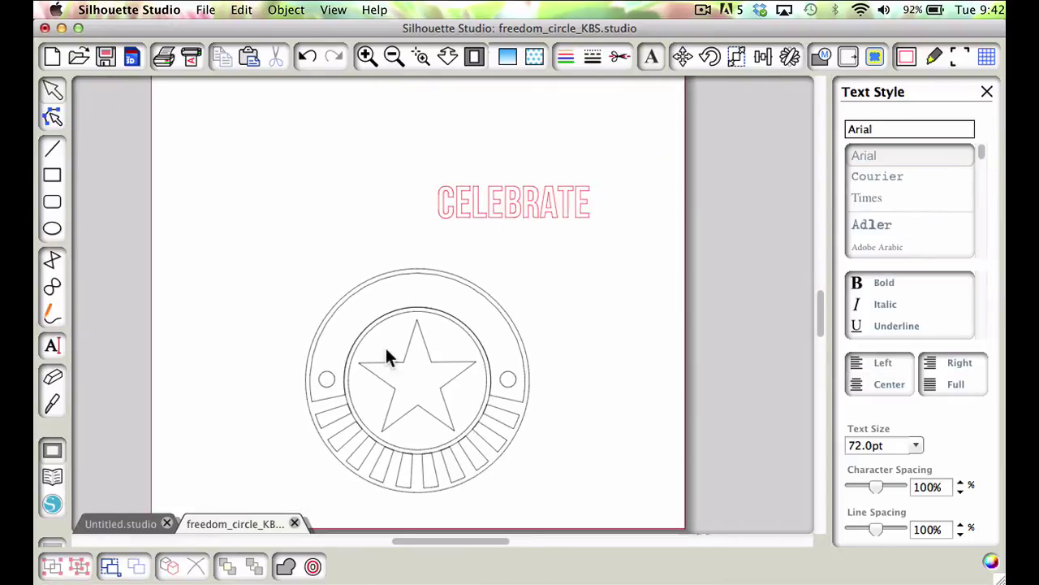
left_click_drag(411, 316, 281, 130)
Drop the loose circle at the upper left and place CELEBRATE over the badge's top
left_click(295, 130)
left_click(458, 206)
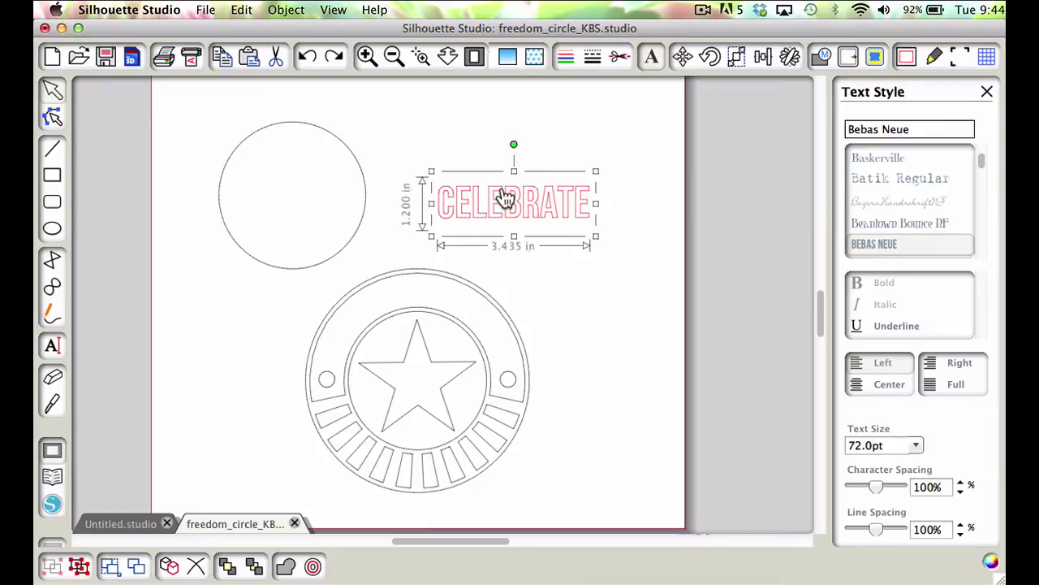
left_click_drag(506, 208, 470, 296)
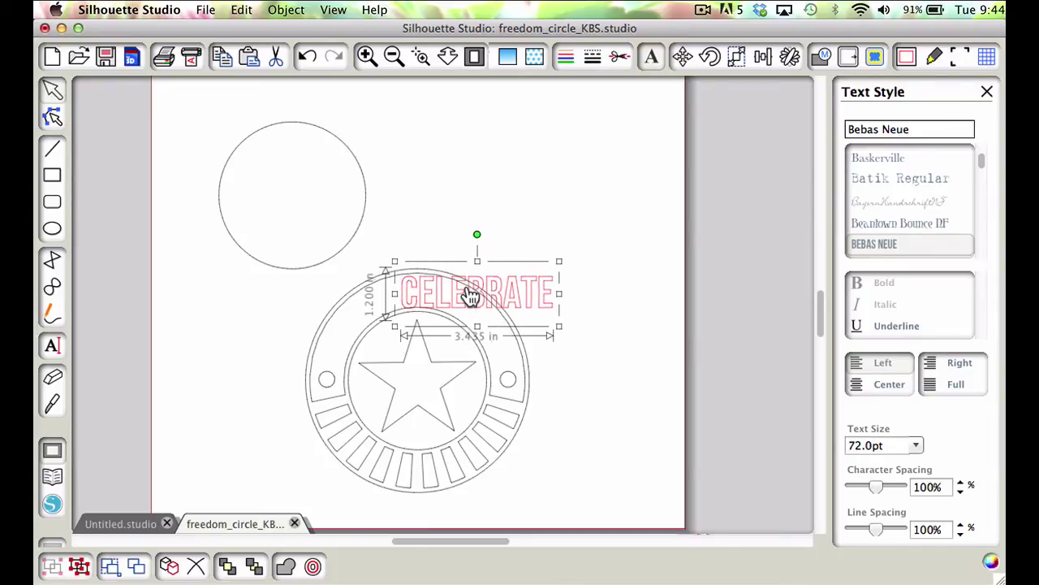
left_click(365, 57)
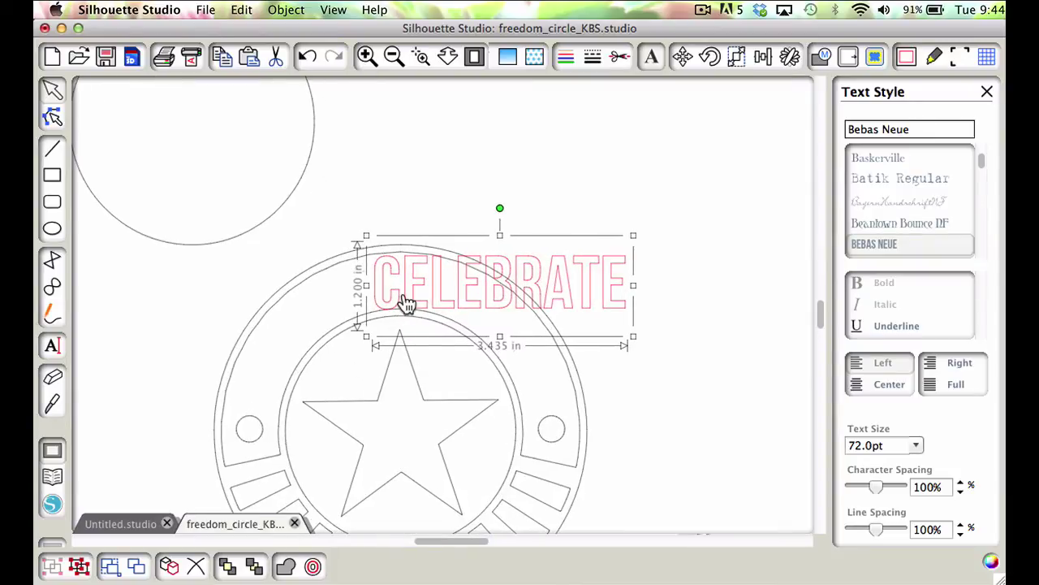
left_click_drag(406, 303, 416, 306)
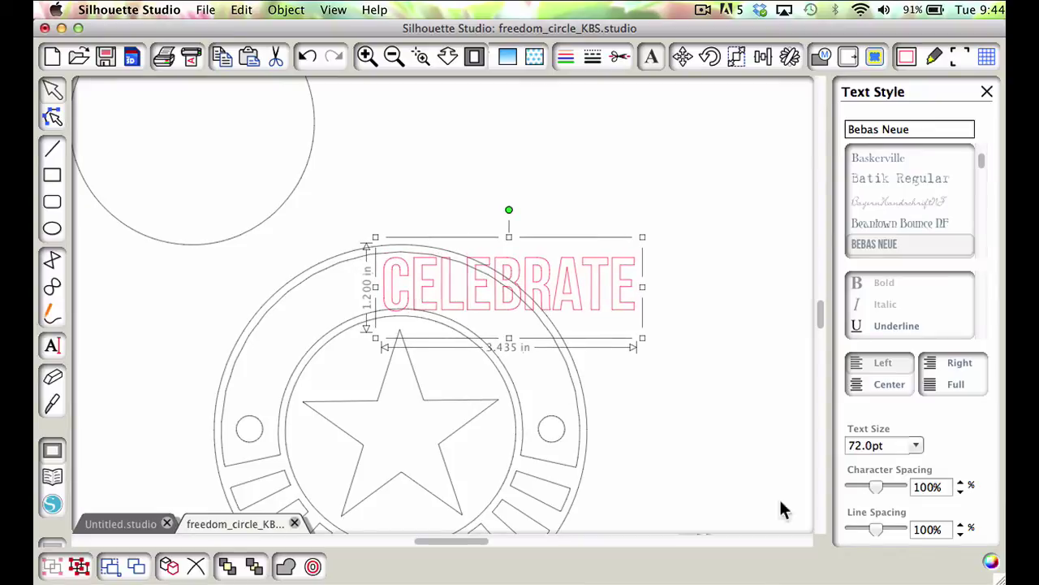
Enlarge CELEBRATE to 80 pt and nudge it into position over the ring
left_click(859, 442)
key("BackSpace")
key("BackSpace")
type("80")
left_click(640, 167)
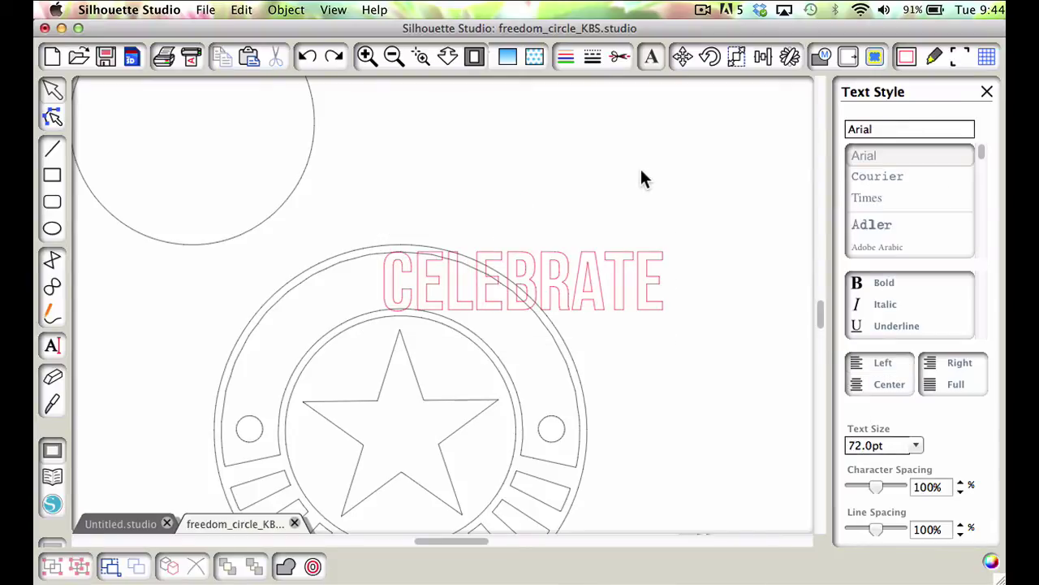
left_click(517, 270)
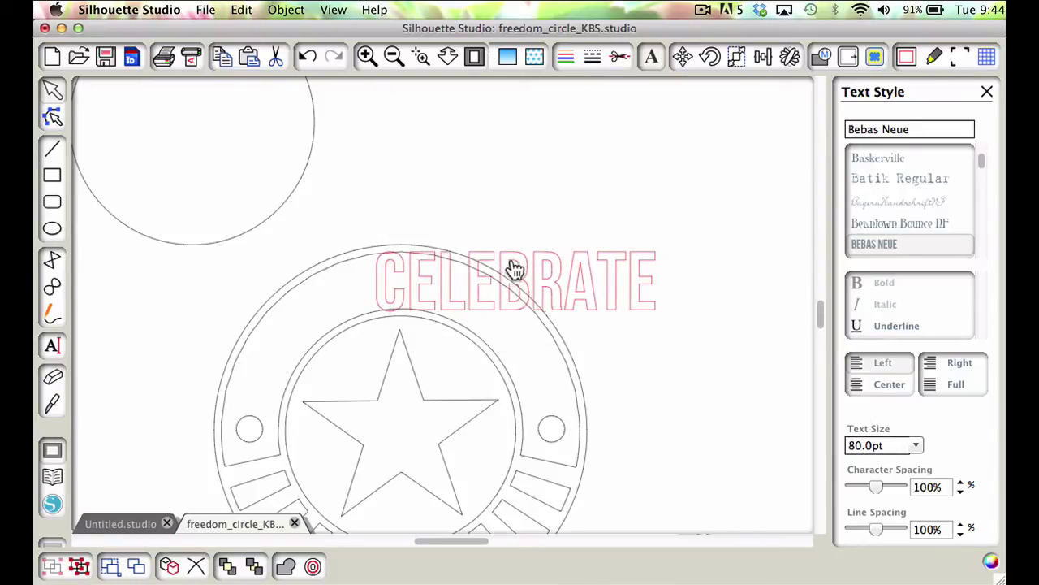
left_click_drag(516, 270, 514, 269)
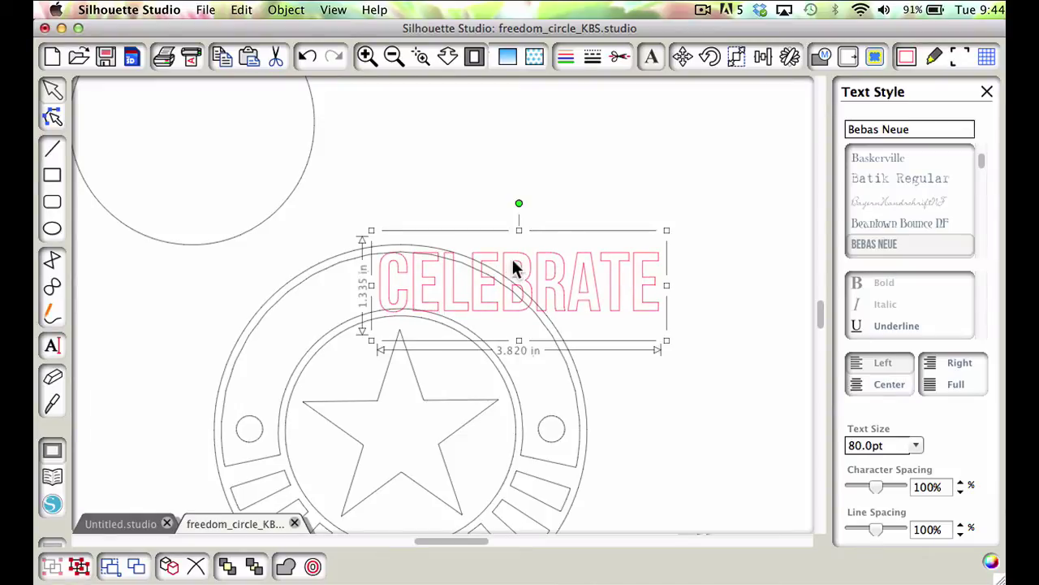
Snap CELEBRATE onto the top of the loose upper-left circle so it arches along it
left_click(393, 55)
left_click(394, 55)
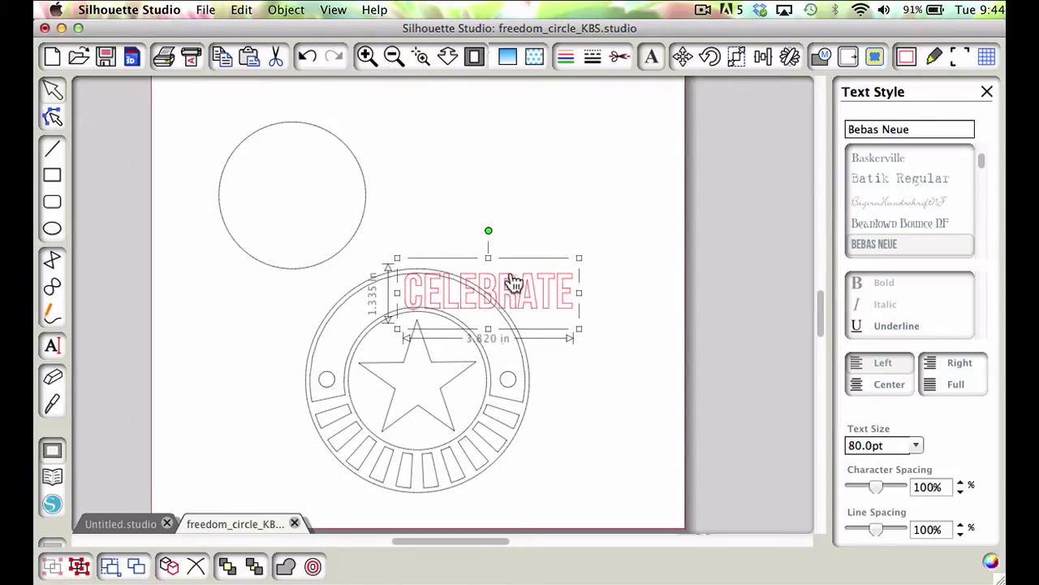
left_click_drag(525, 292, 536, 178)
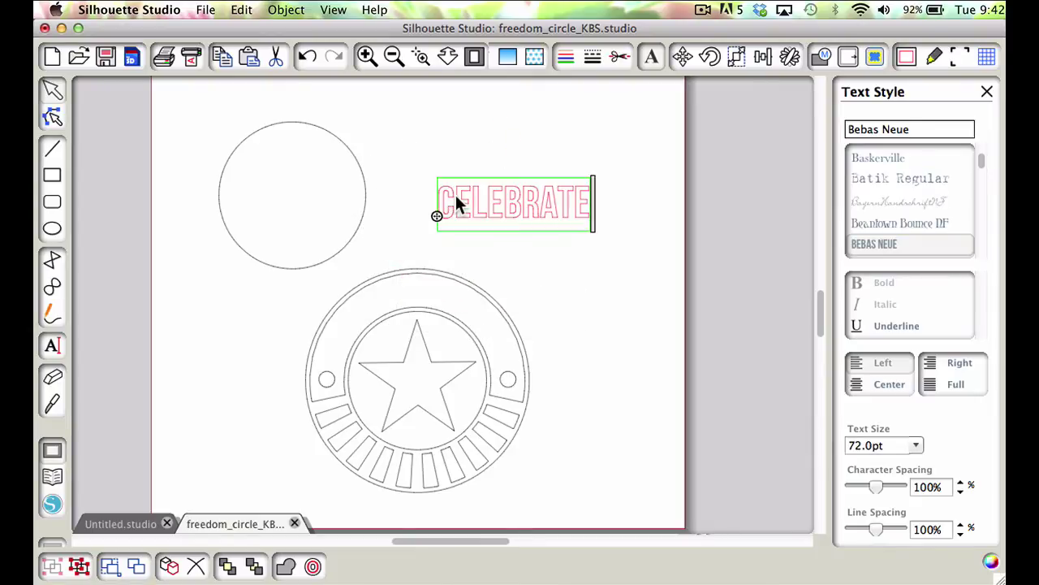
left_click_drag(437, 215, 196, 142)
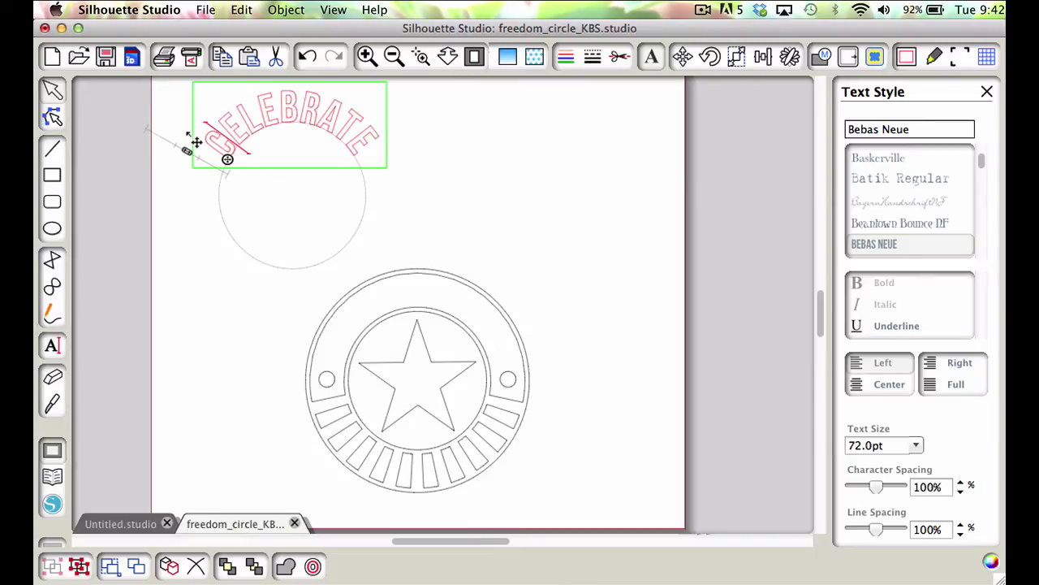
left_click_drag(196, 142, 191, 142)
left_click(501, 168)
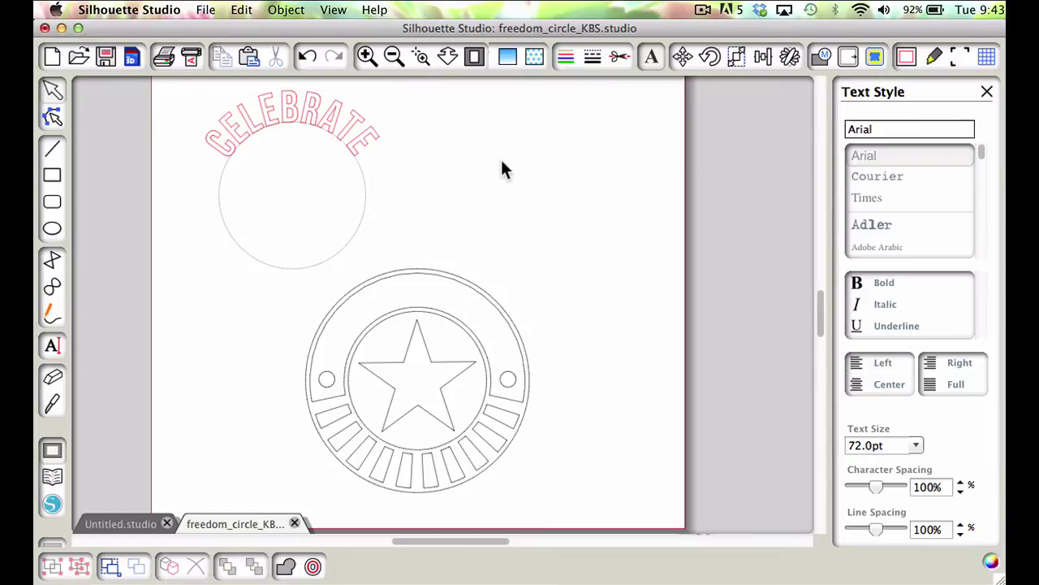
Make the arched CELEBRATE lettering a compound path from its right-click menu
left_click(349, 132)
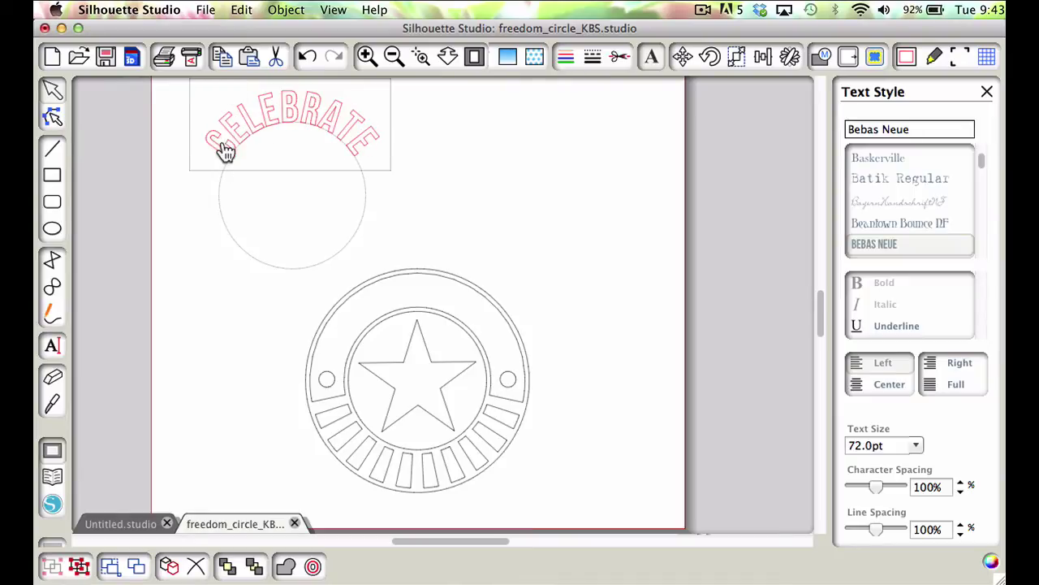
right_click(300, 114)
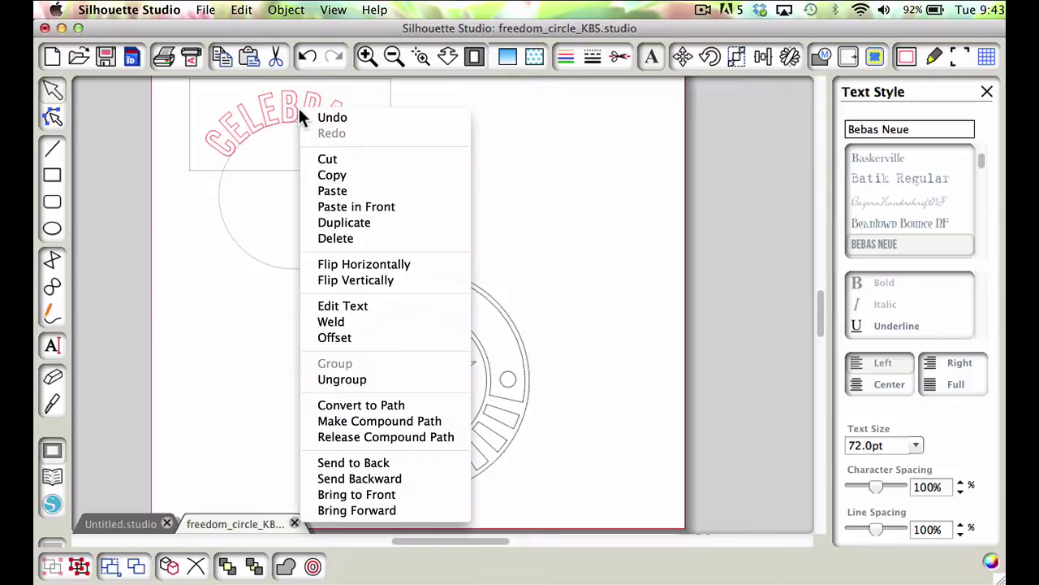
left_click(392, 420)
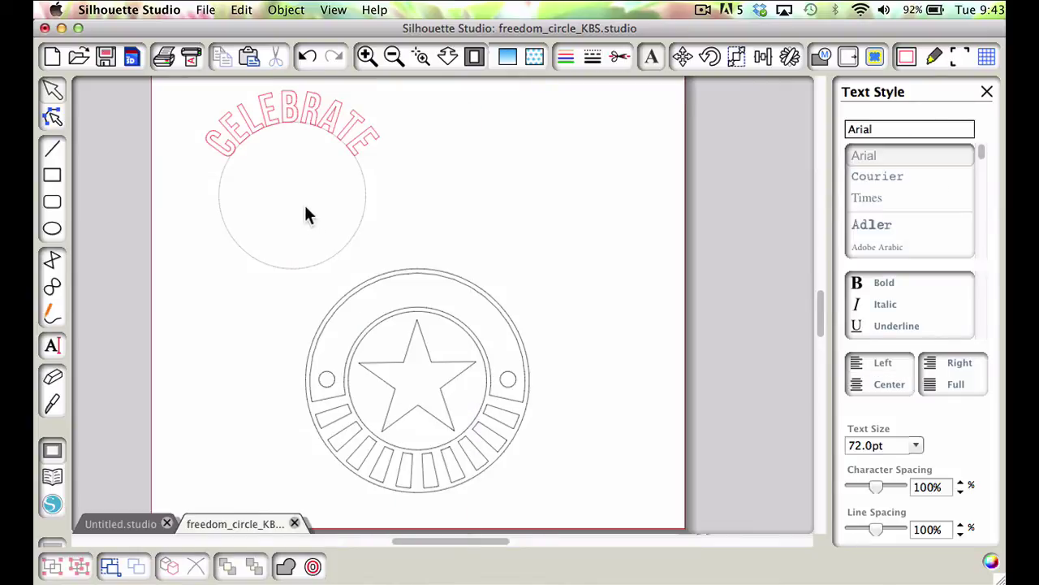
Move the curved CELEBRATE into the badge's top ring and nudge it centred between the circles
left_click_drag(282, 104, 430, 197)
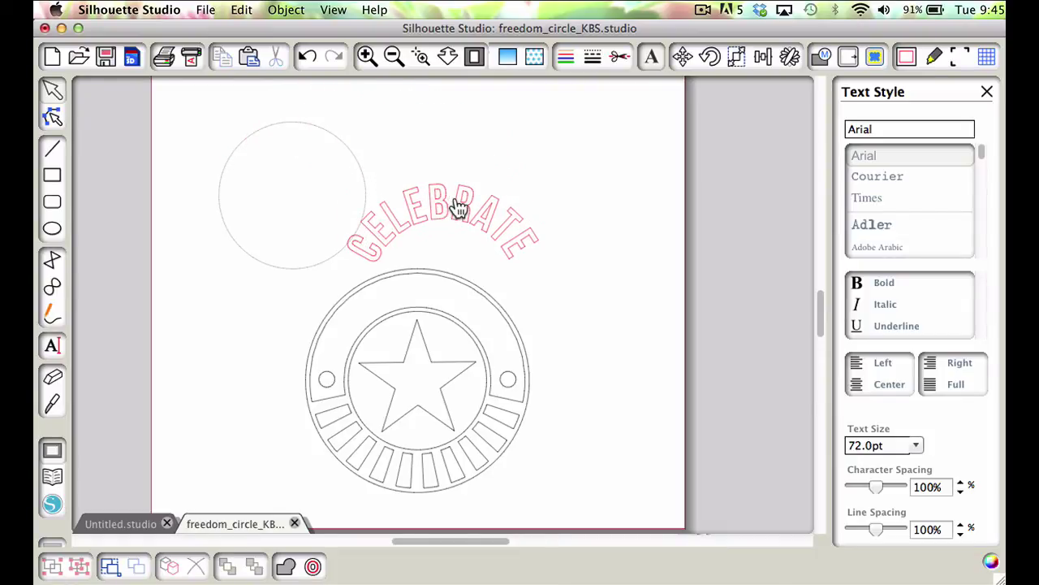
left_click_drag(459, 208, 431, 297)
left_click(367, 56)
left_click(366, 56)
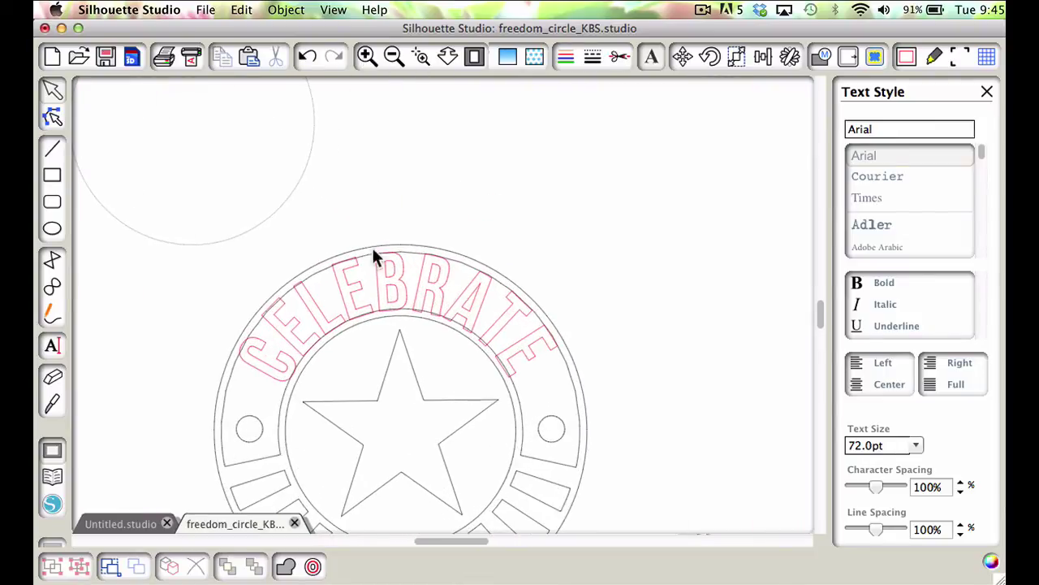
left_click(366, 56)
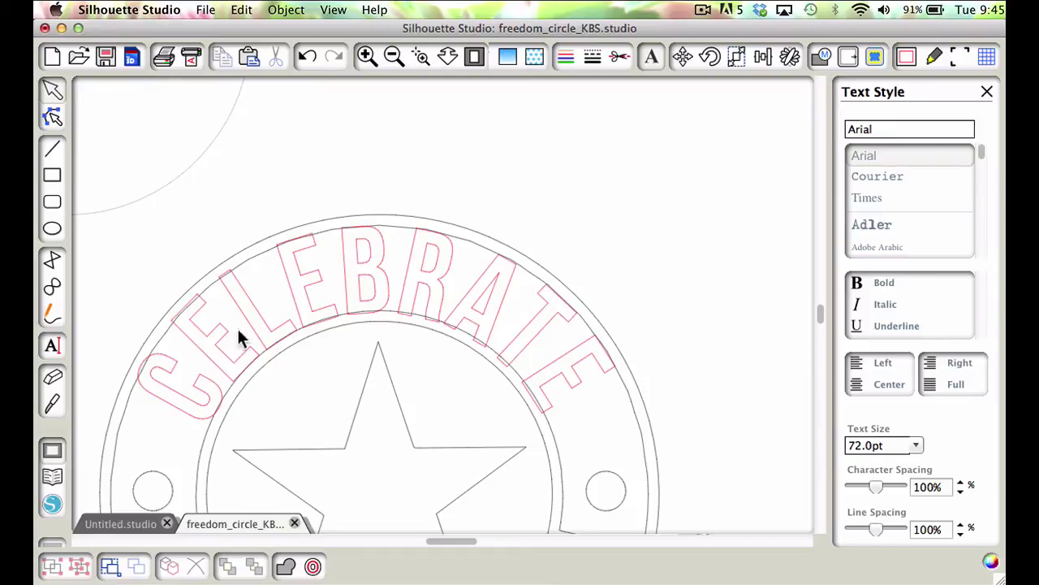
left_click(328, 302)
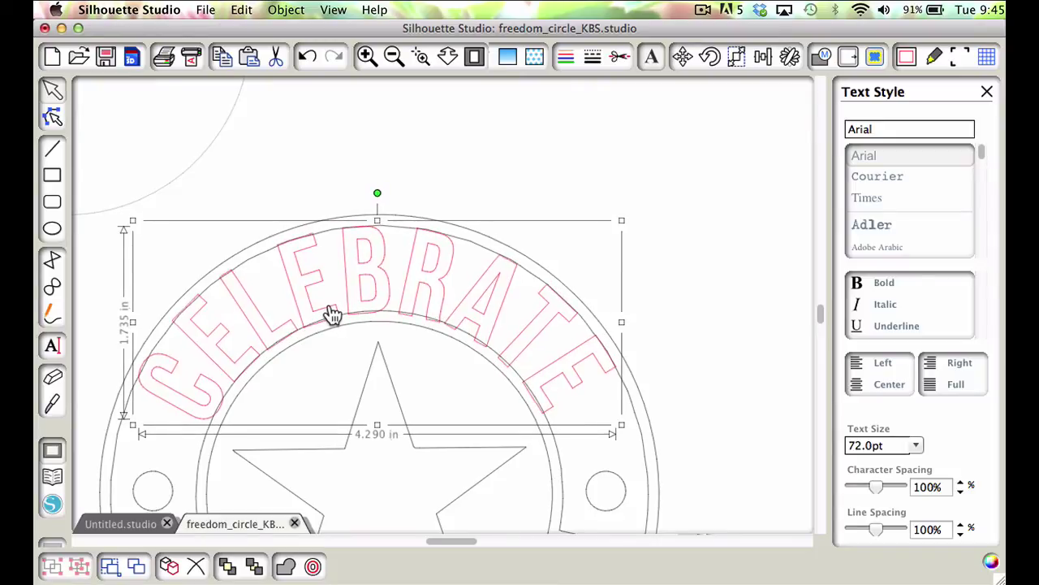
left_click_drag(332, 315, 329, 314)
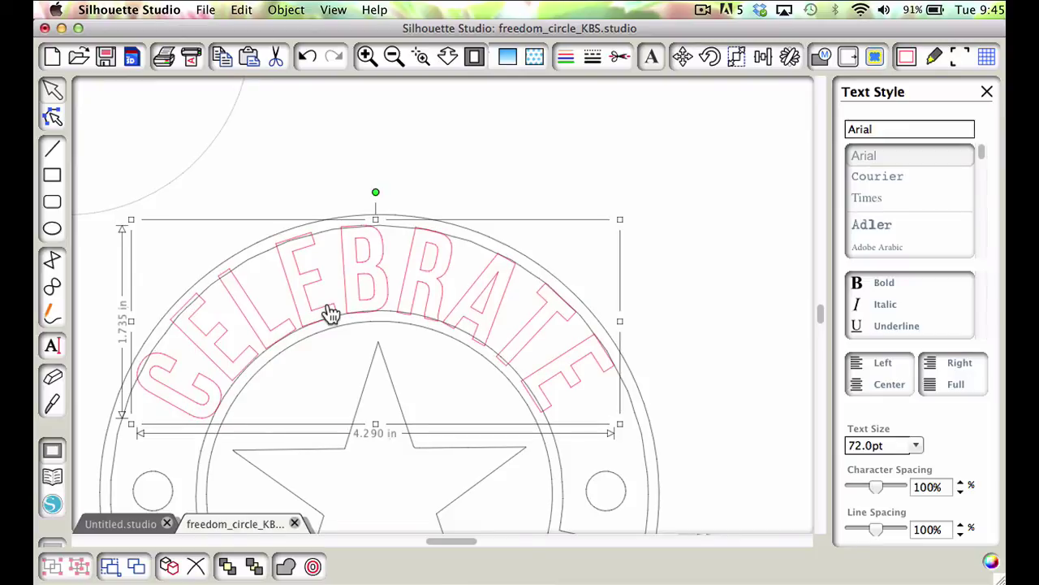
left_click_drag(330, 313, 333, 316)
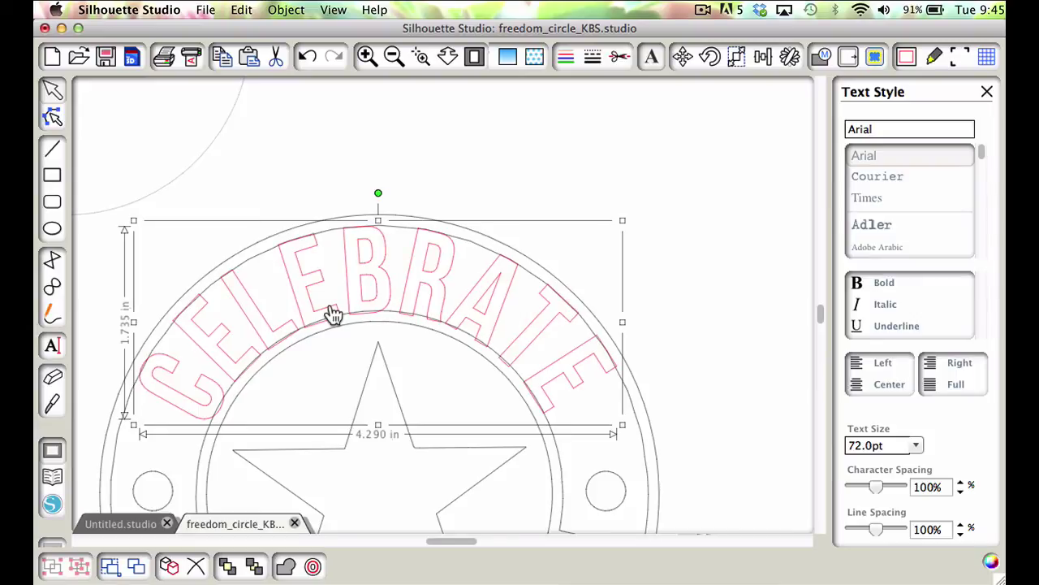
left_click(487, 151)
Select the whole badge with CELEBRATE and weld the letters into the top ring
left_click(394, 55)
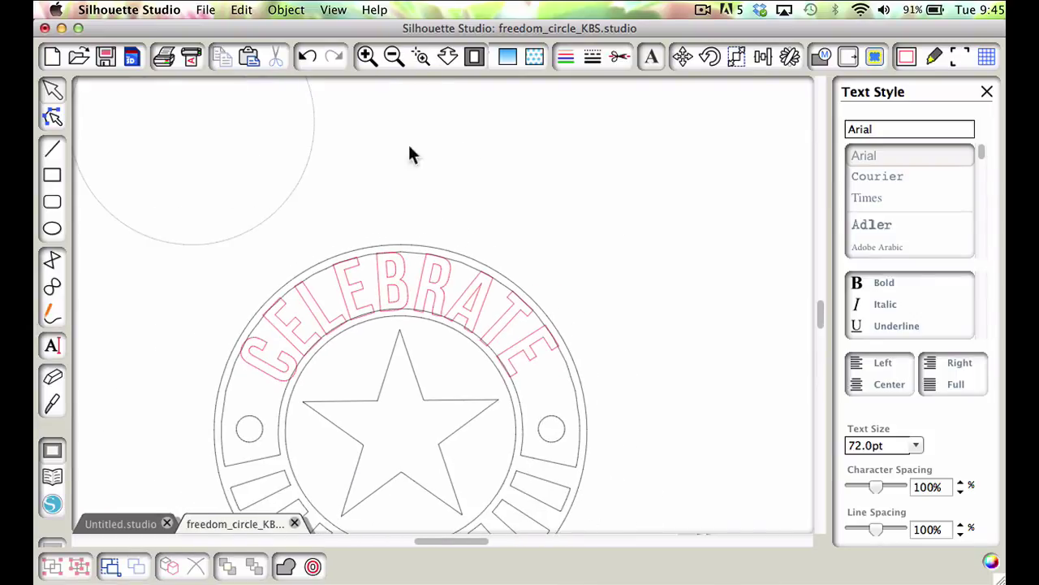
scroll(508, 247, "down", 1)
scroll(508, 251, "down", 2)
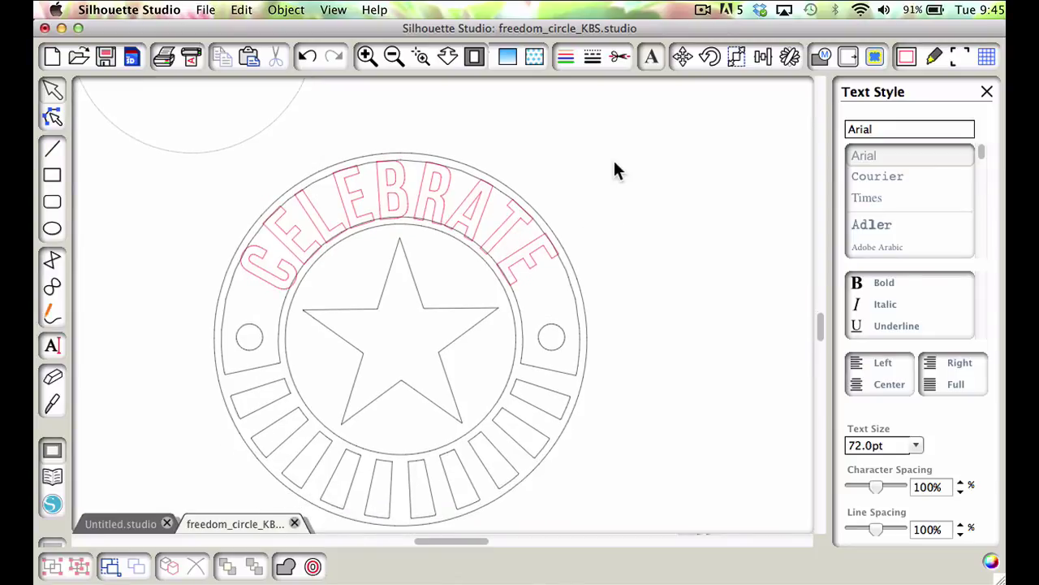
left_click(403, 417)
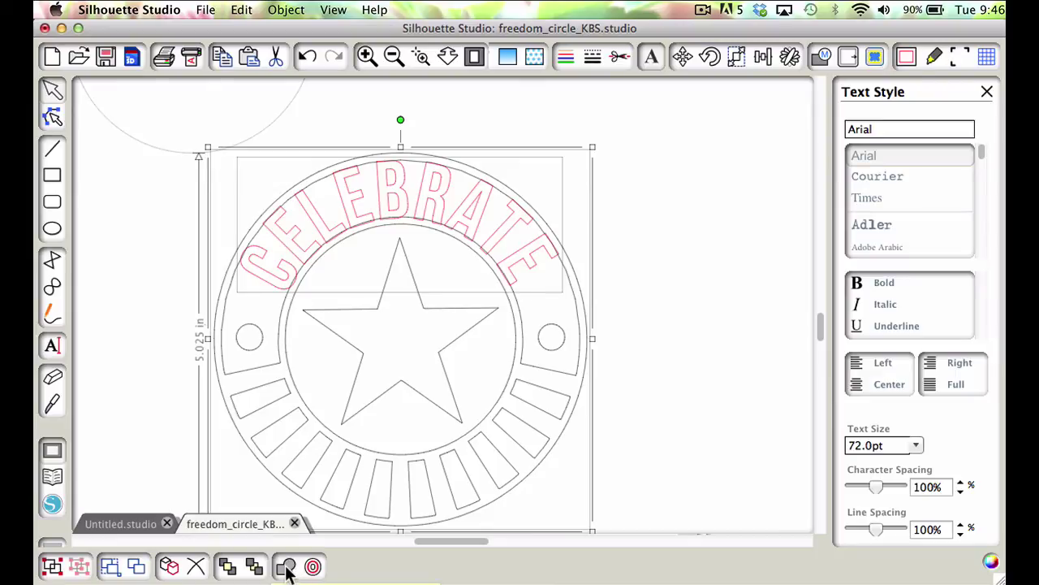
right_click(380, 211)
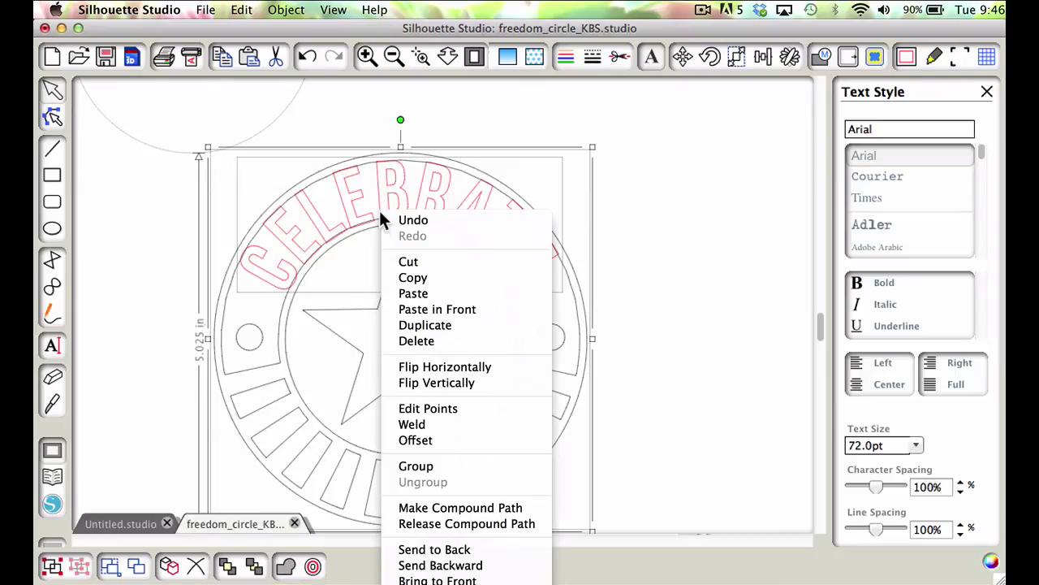
left_click(438, 424)
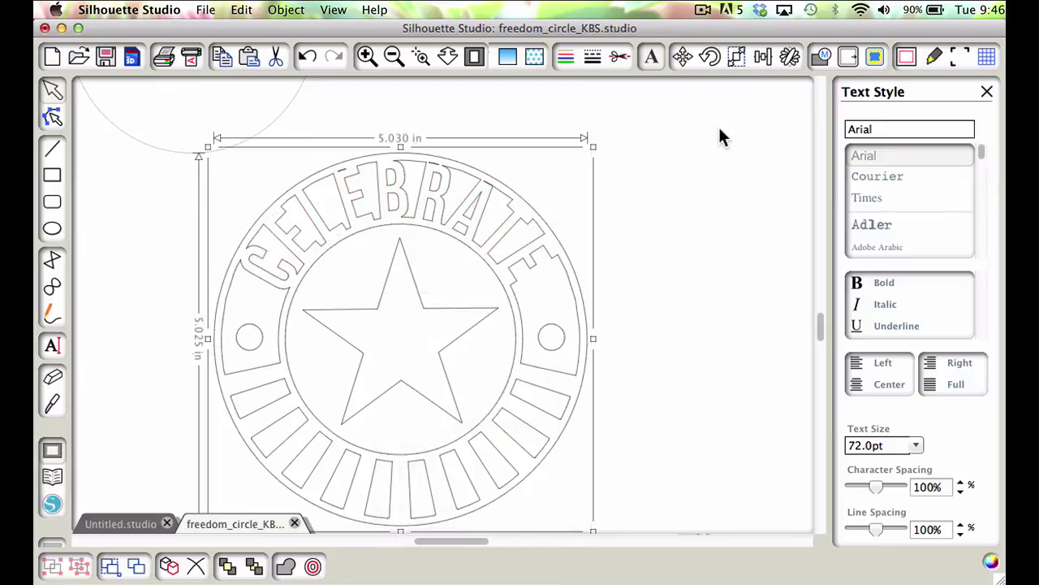
right_click(346, 179)
Release the welded compound path and delete the leftover slivers by the ring, R and A
left_click(410, 464)
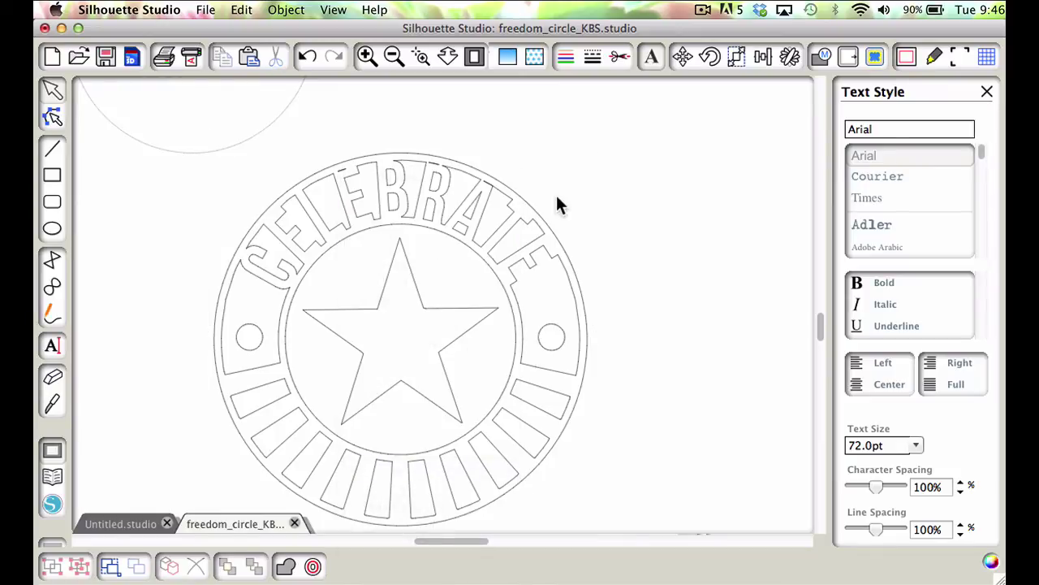
left_click(342, 171)
key("Delete")
left_click(437, 169)
key("Delete")
left_click(492, 195)
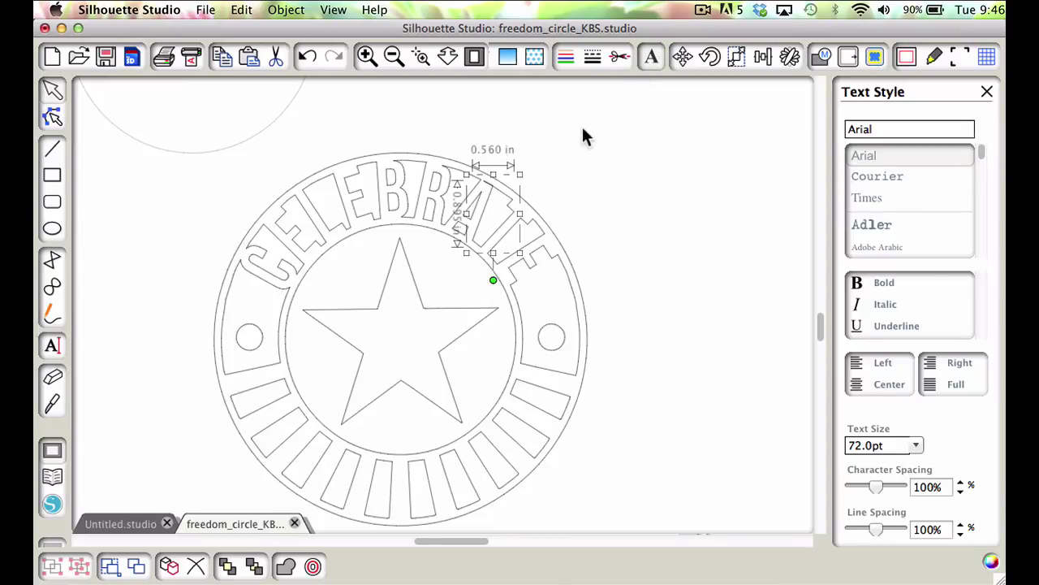
key("Delete")
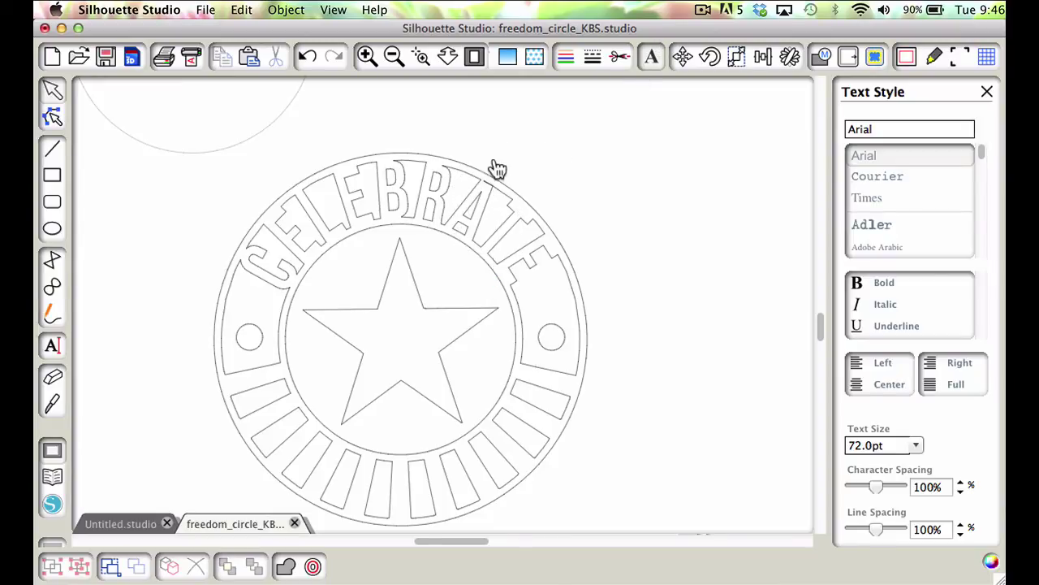
Delete the stray point at the A's top corner in point editing to straighten the edge
left_click(366, 56)
left_click(366, 56)
scroll(573, 301, "up", 3)
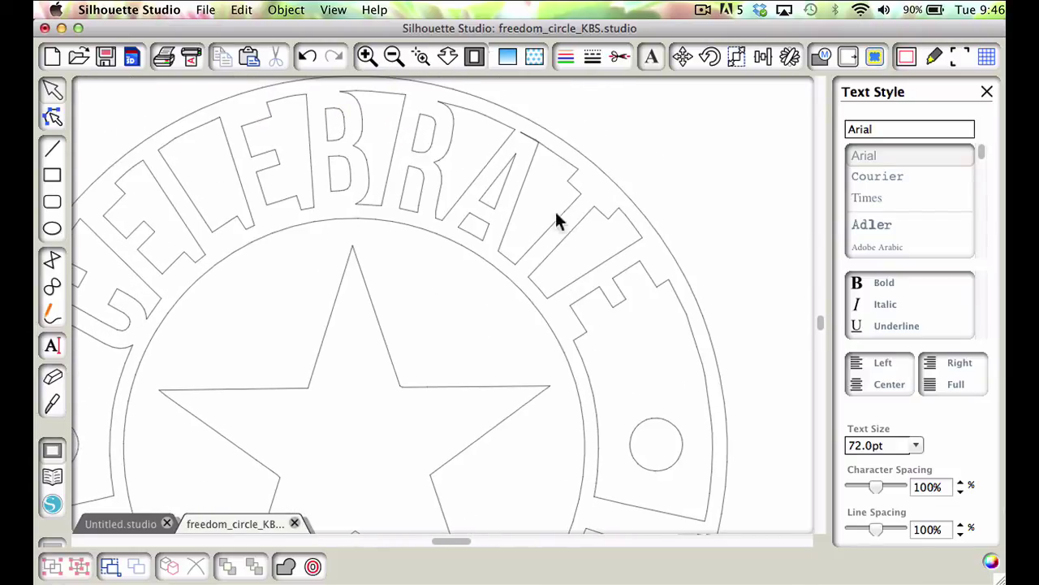
left_click(523, 130)
double_click(523, 130)
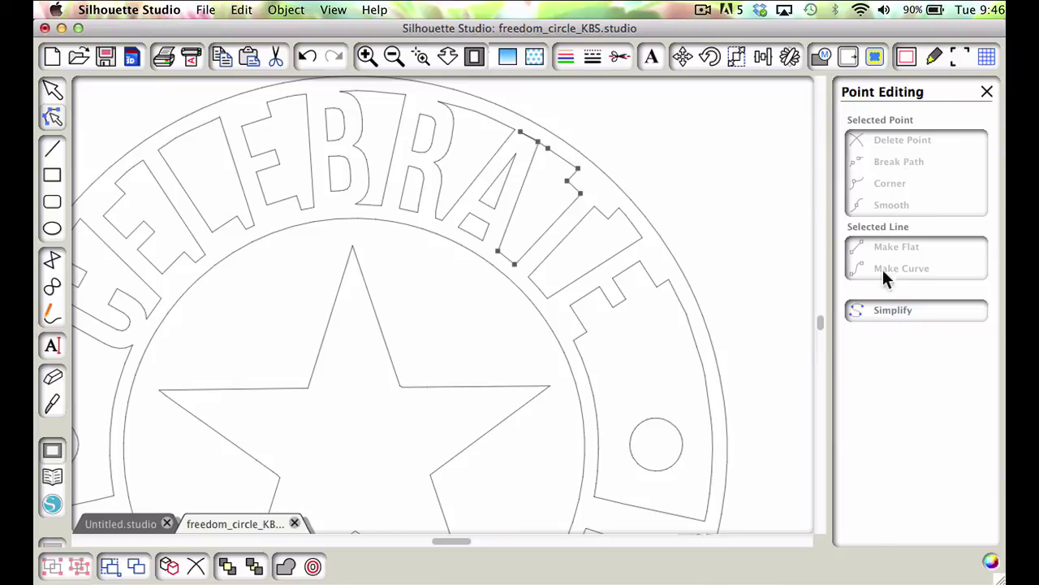
left_click(523, 135)
left_click(520, 133)
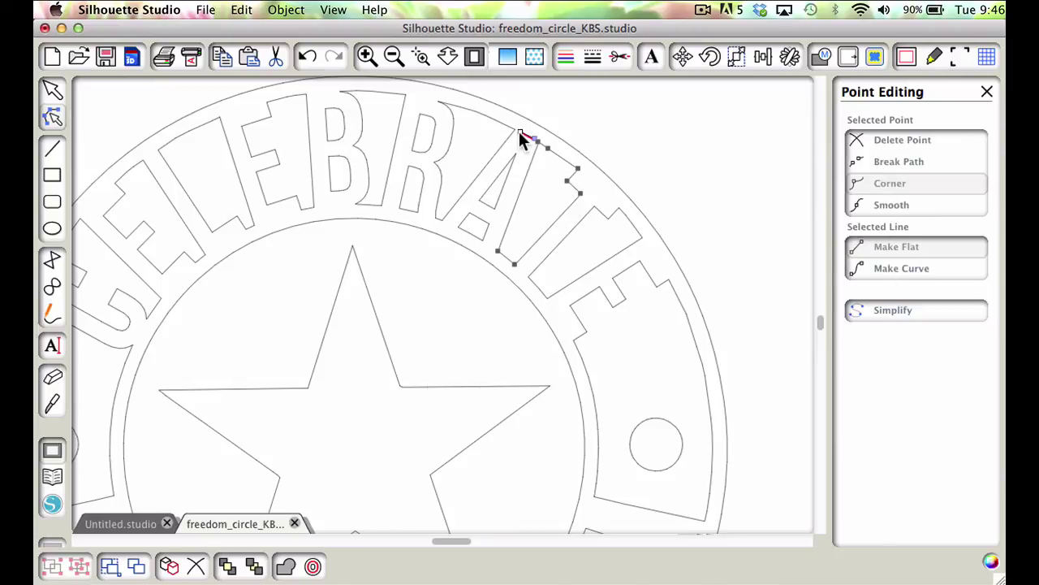
left_click(879, 142)
left_click(393, 57)
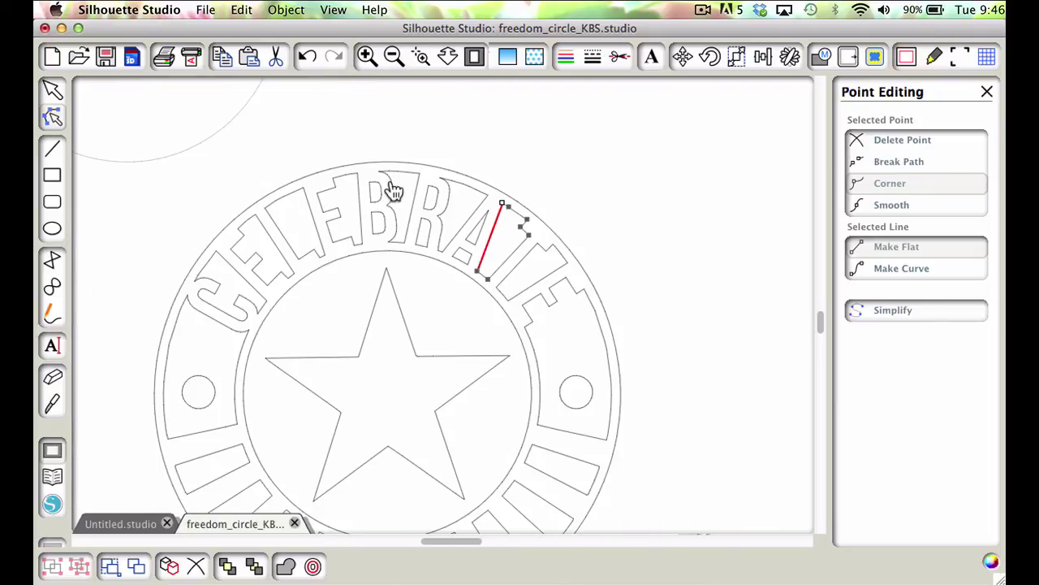
Select the badge without the loose top-left circle and make it one compound path (about 5.030 × 5.025 in)
left_click(623, 185)
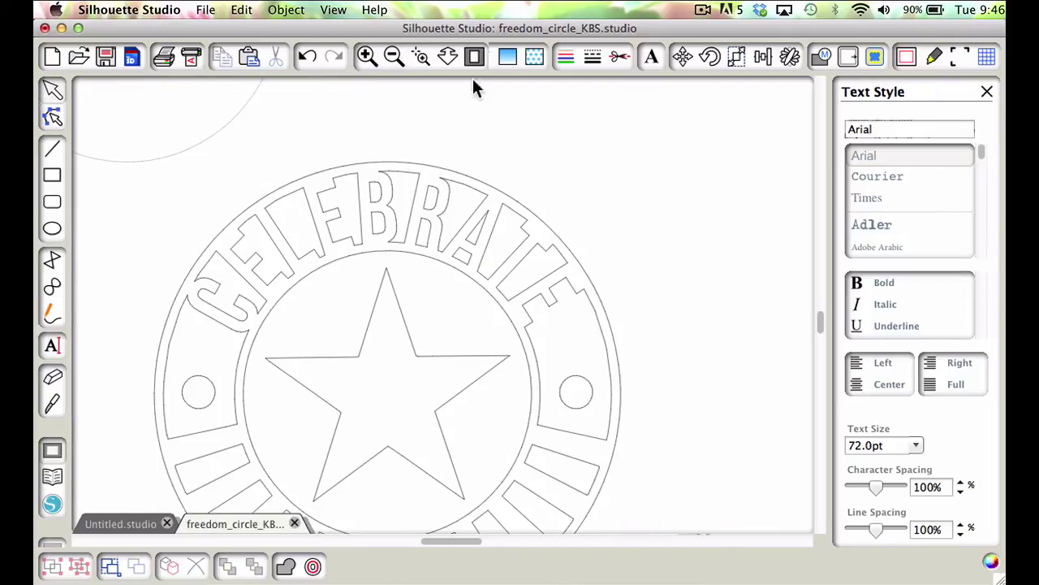
left_click(393, 56)
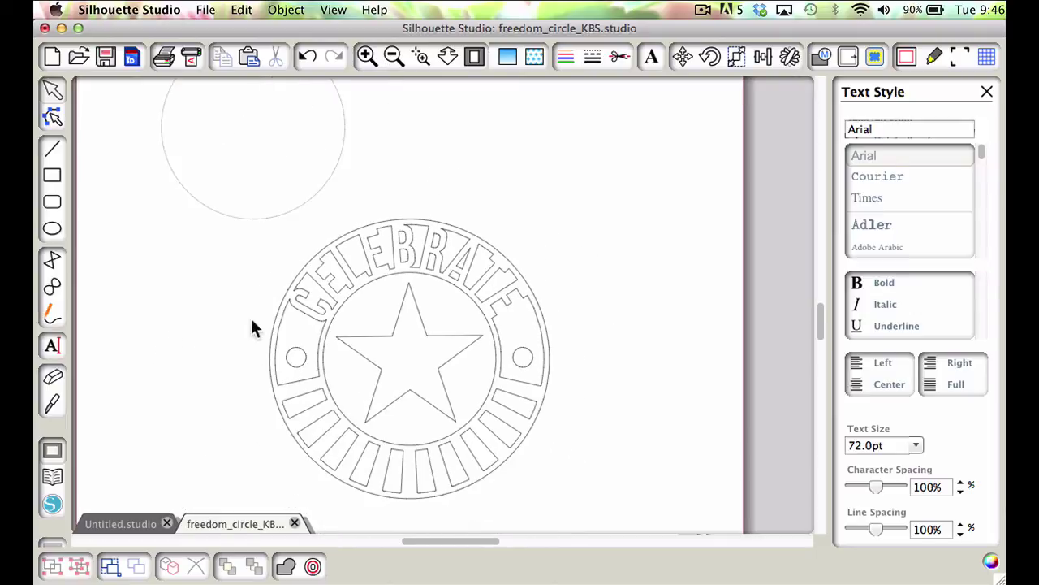
left_click(469, 420)
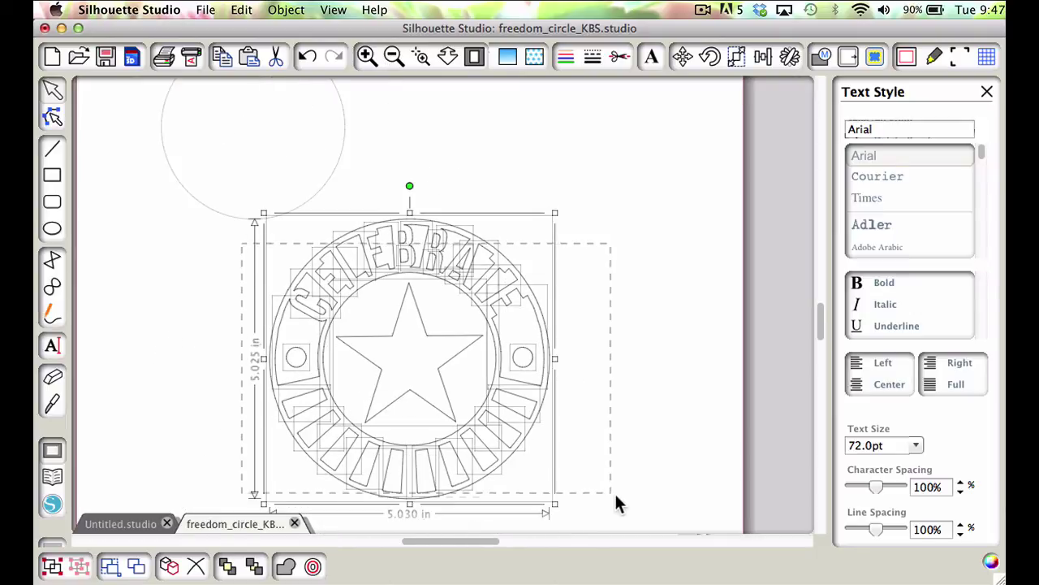
left_click_drag(608, 192, 251, 435)
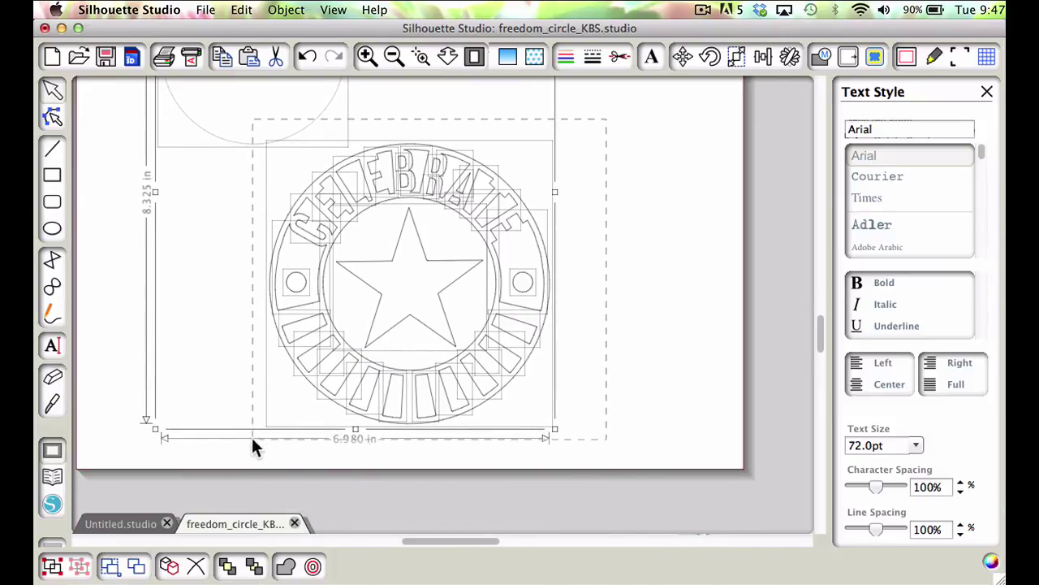
left_click(248, 144, "shift")
right_click(447, 201)
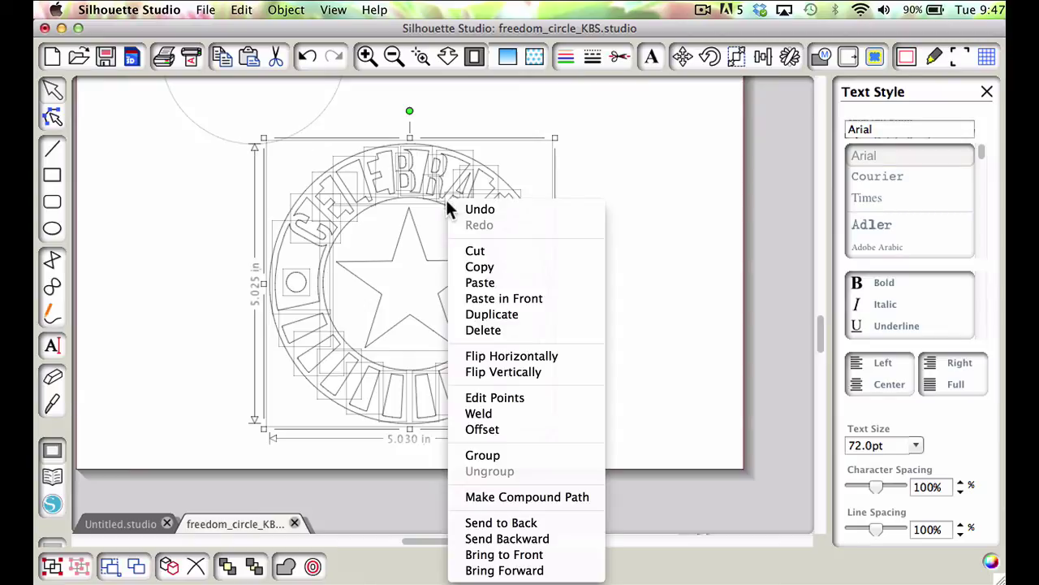
left_click(557, 496)
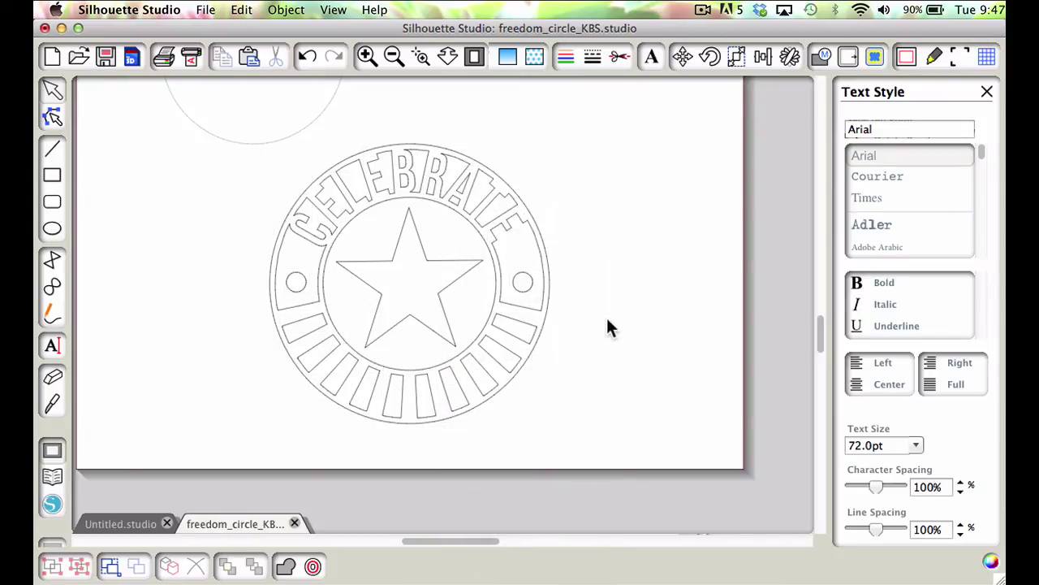